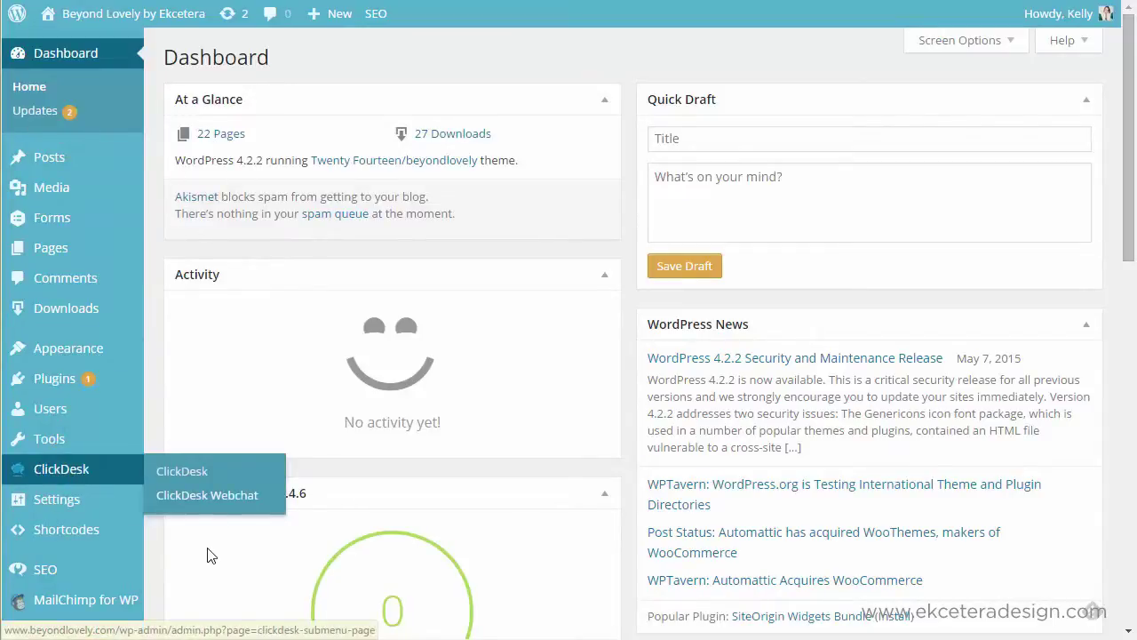
Go to BackupBuddy's Backup page and dismiss the new-version and WordPress subdirectory notices
{"action": "scroll", "coordinate": [172, 558], "scroll_direction": "down", "scroll_amount": 1}
{"action": "scroll", "coordinate": [171, 558], "scroll_direction": "down", "scroll_amount": 1}
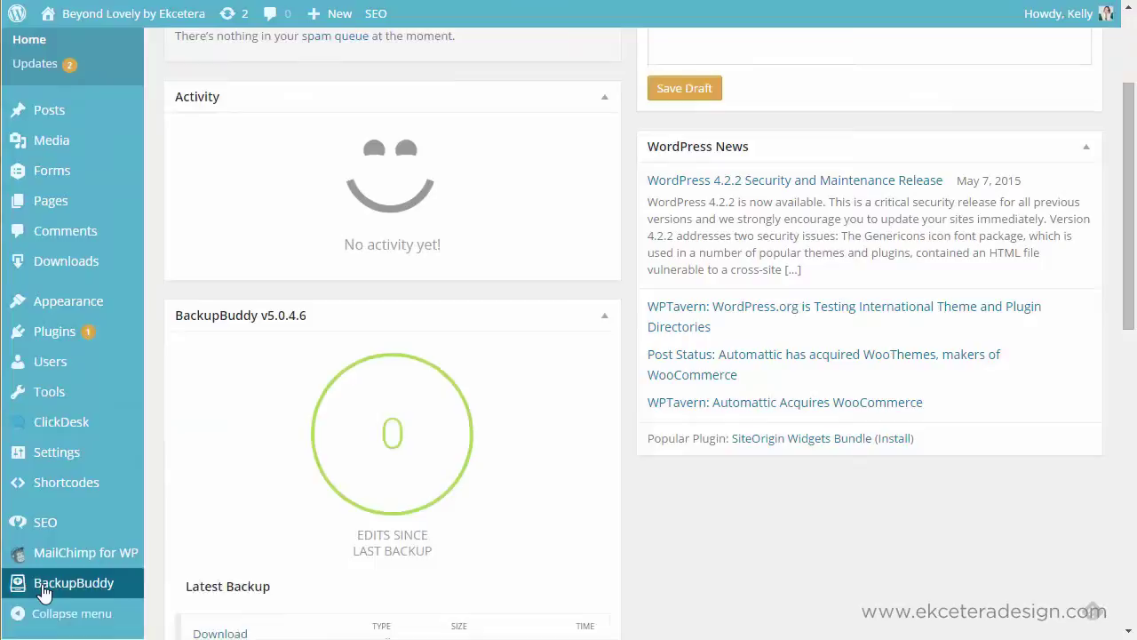
{"action": "mouse_move", "coordinate": [44, 593]}
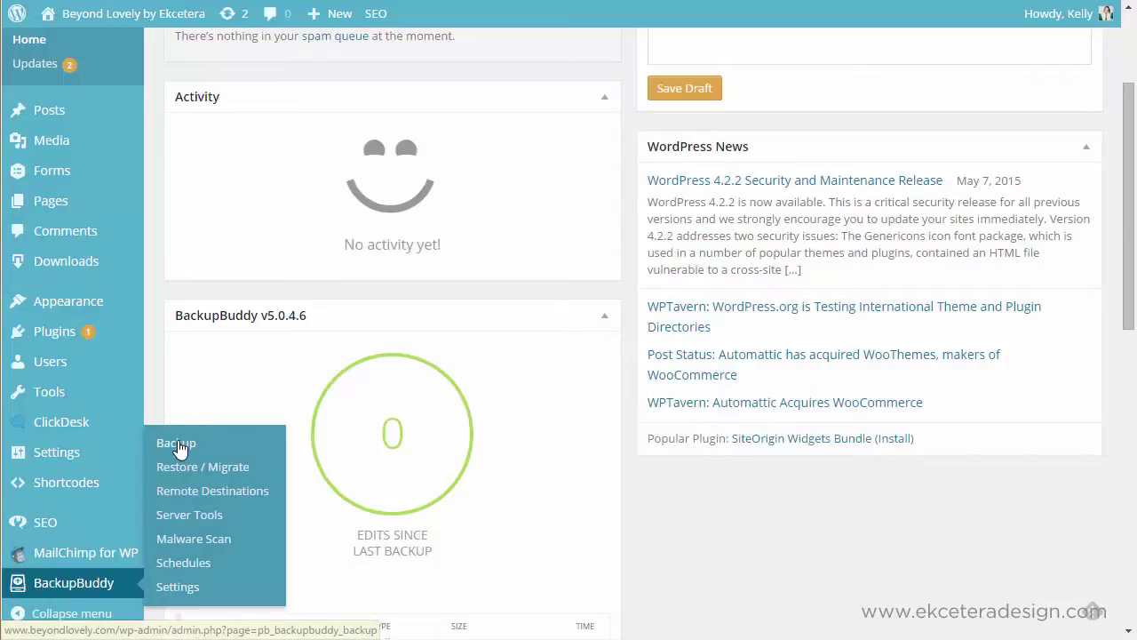
{"action": "left_click", "coordinate": [181, 447]}
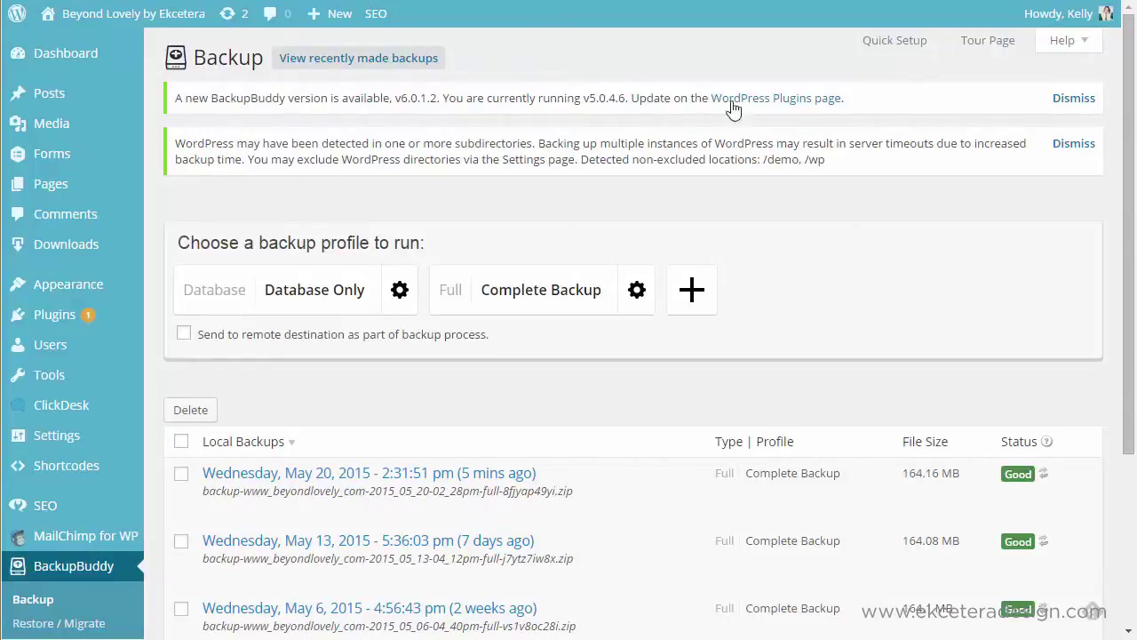
{"action": "left_click", "coordinate": [1069, 101]}
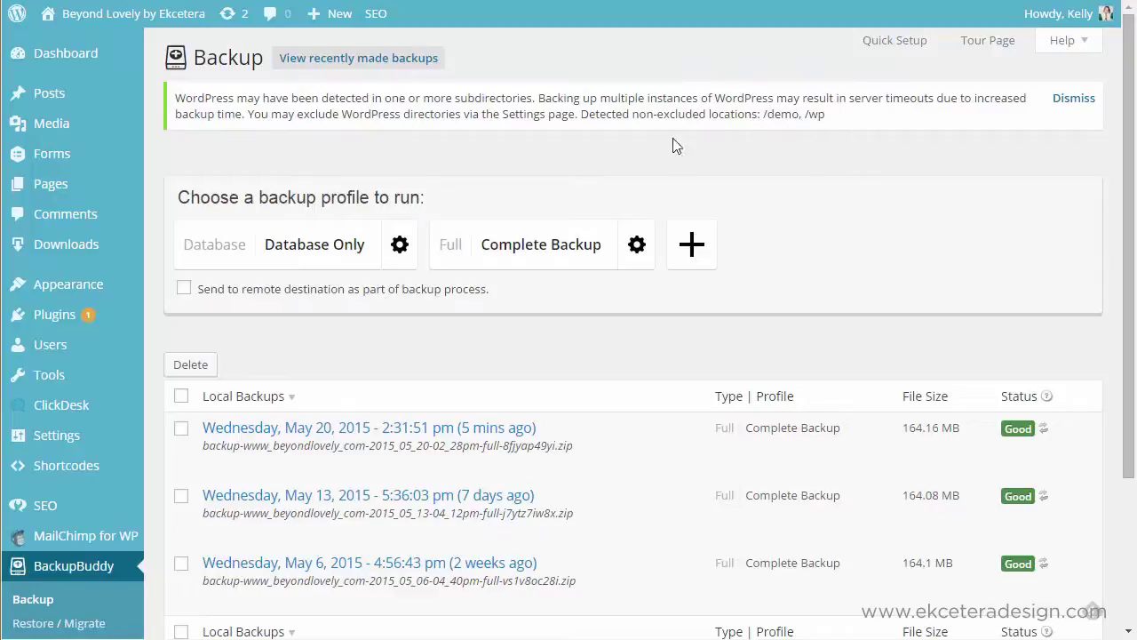
{"action": "left_click", "coordinate": [1072, 104]}
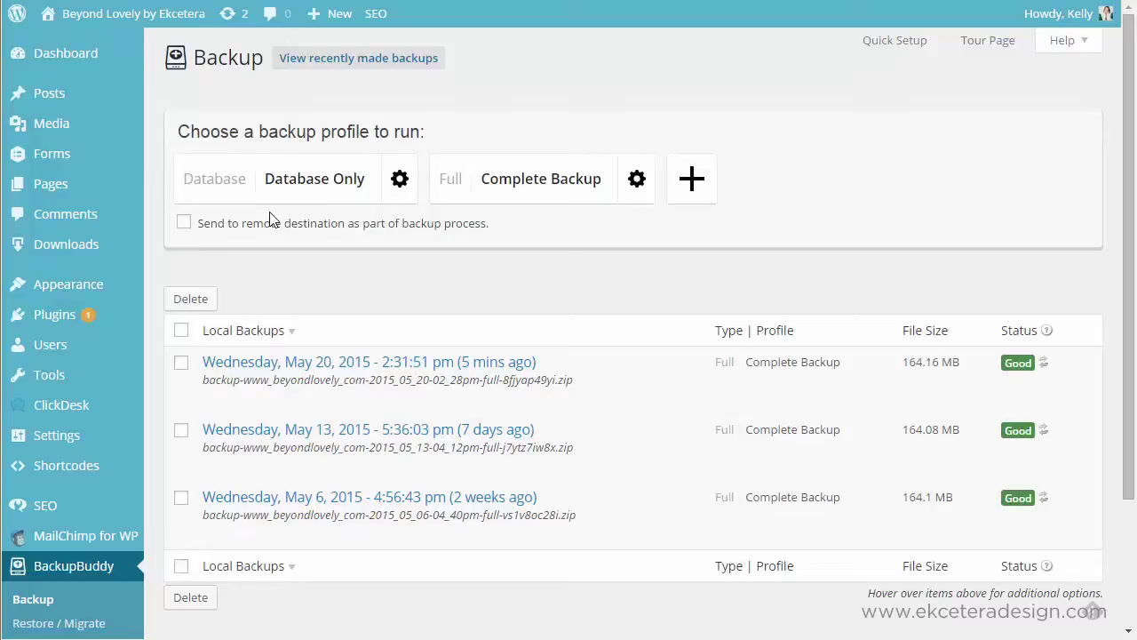
Run the Complete Backup profile and view the status log of the backup
{"action": "left_click", "coordinate": [544, 181]}
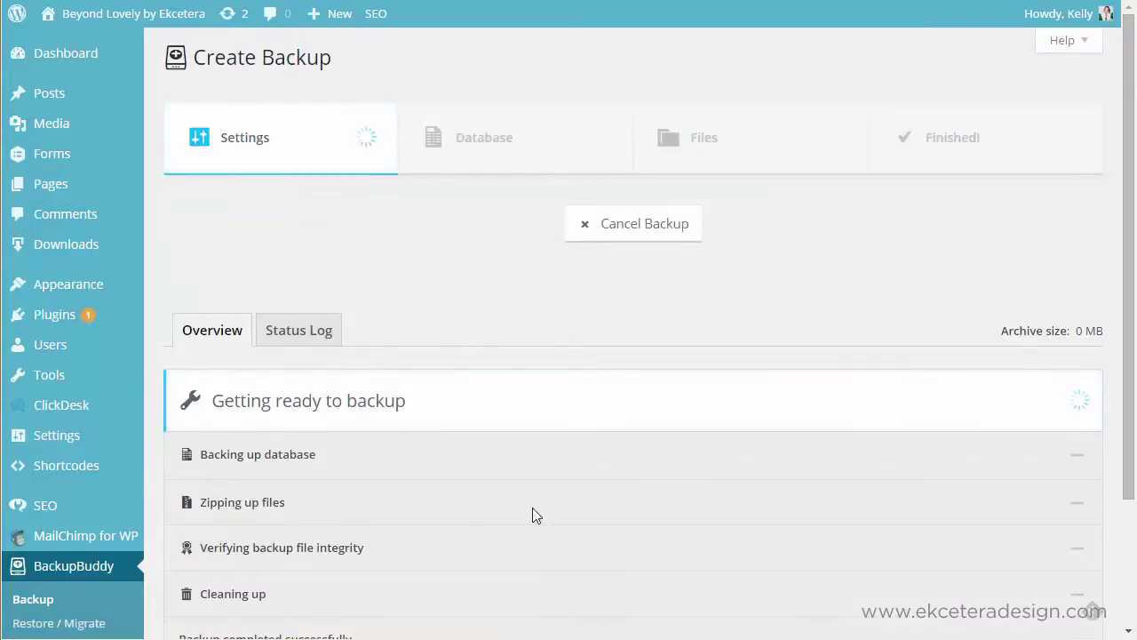
{"action": "scroll", "coordinate": [533, 511], "scroll_direction": "down", "scroll_amount": 3}
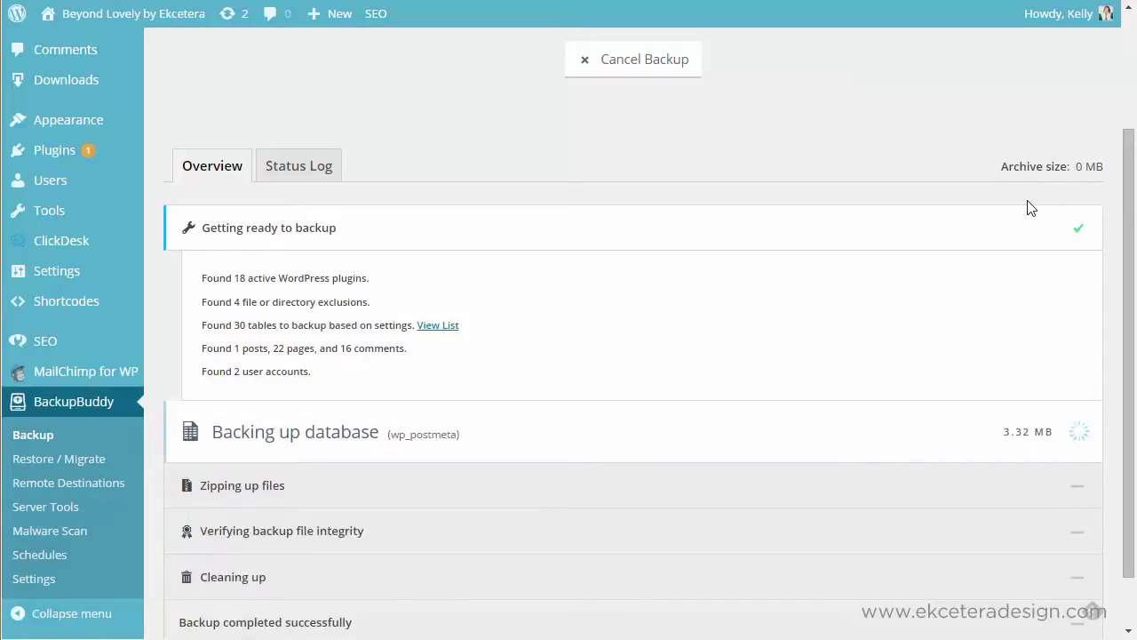
{"action": "left_click", "coordinate": [291, 174]}
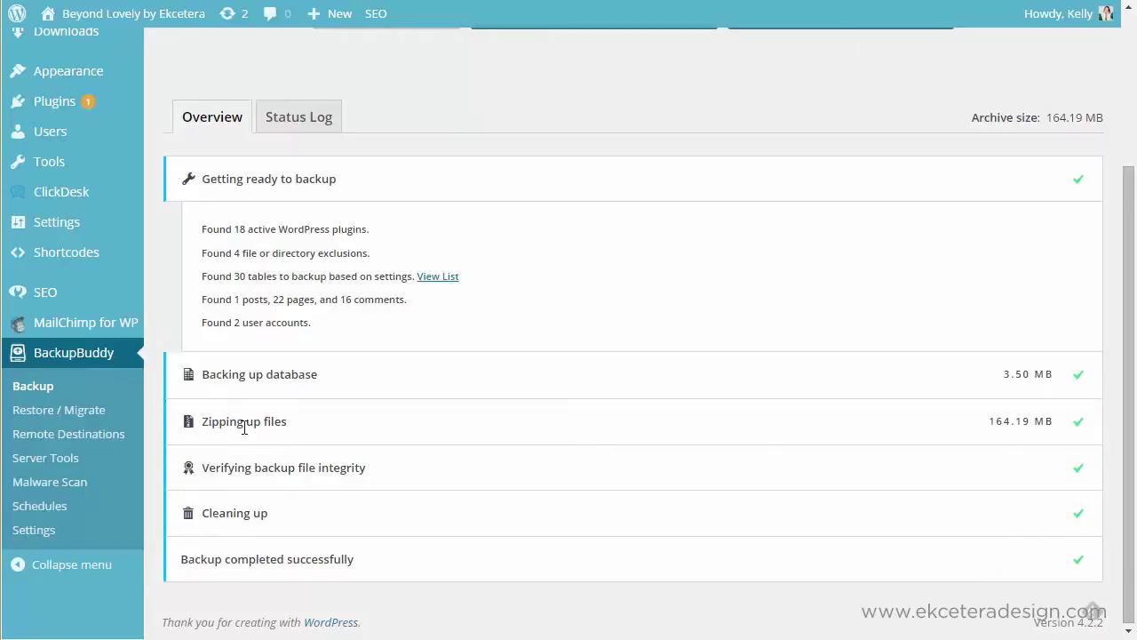
Return to the list of local backups and show the available actions for the newest backup
{"action": "left_click", "coordinate": [45, 391]}
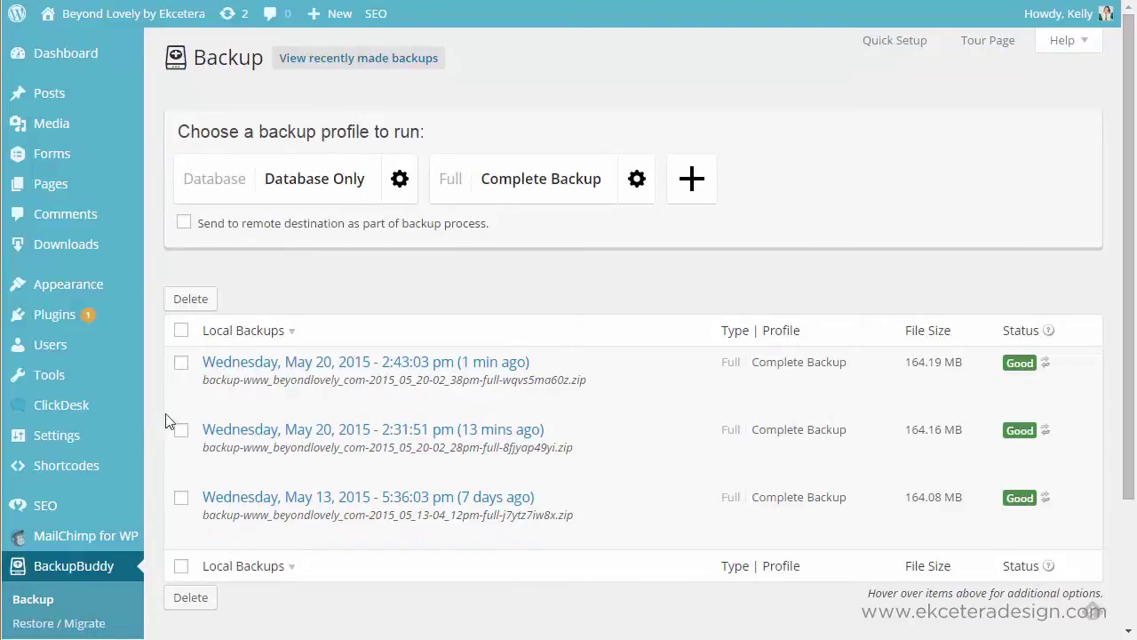
{"action": "mouse_move", "coordinate": [193, 379]}
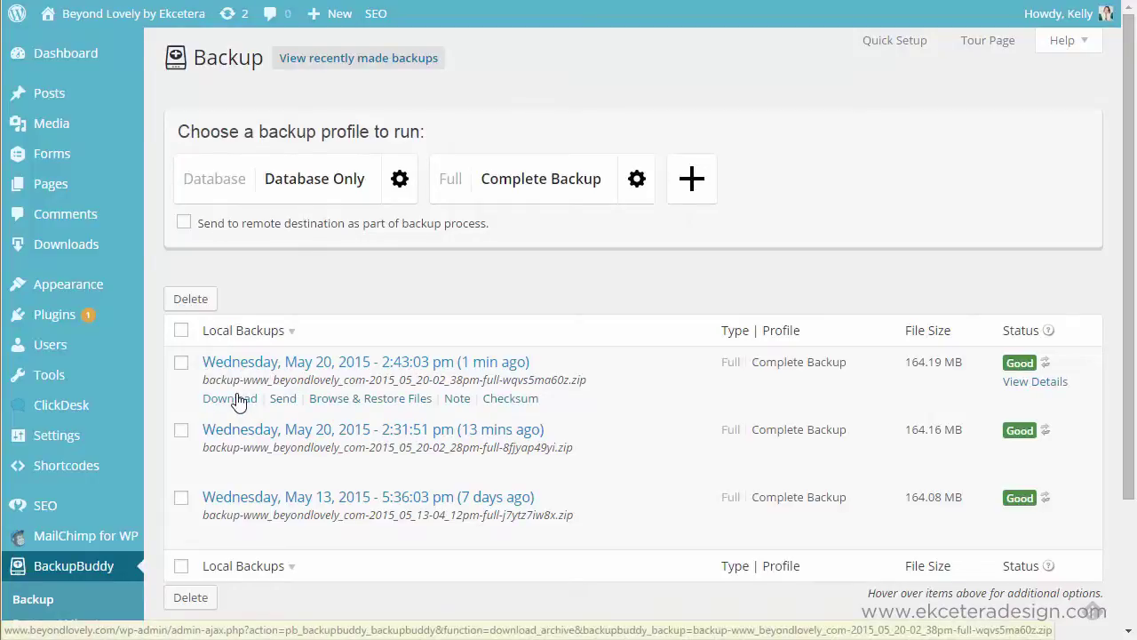
{"action": "scroll", "coordinate": [167, 470], "scroll_direction": "down", "scroll_amount": 1}
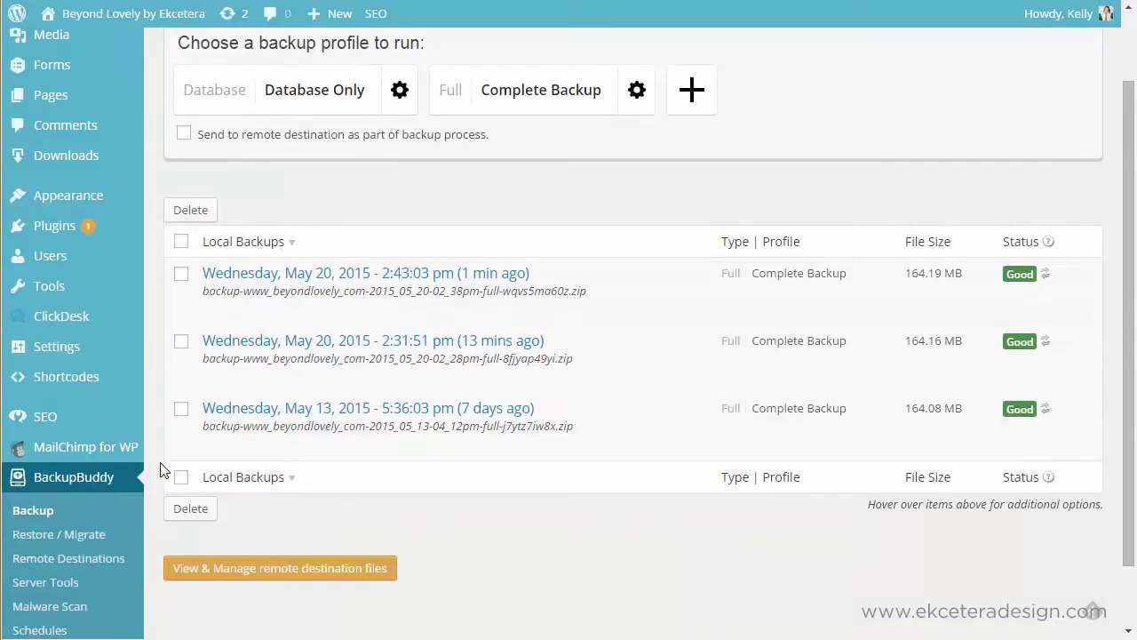
Go to the Restore / Migrate page and show the restore options of the newest backup
{"action": "scroll", "coordinate": [164, 469], "scroll_direction": "down", "scroll_amount": 1}
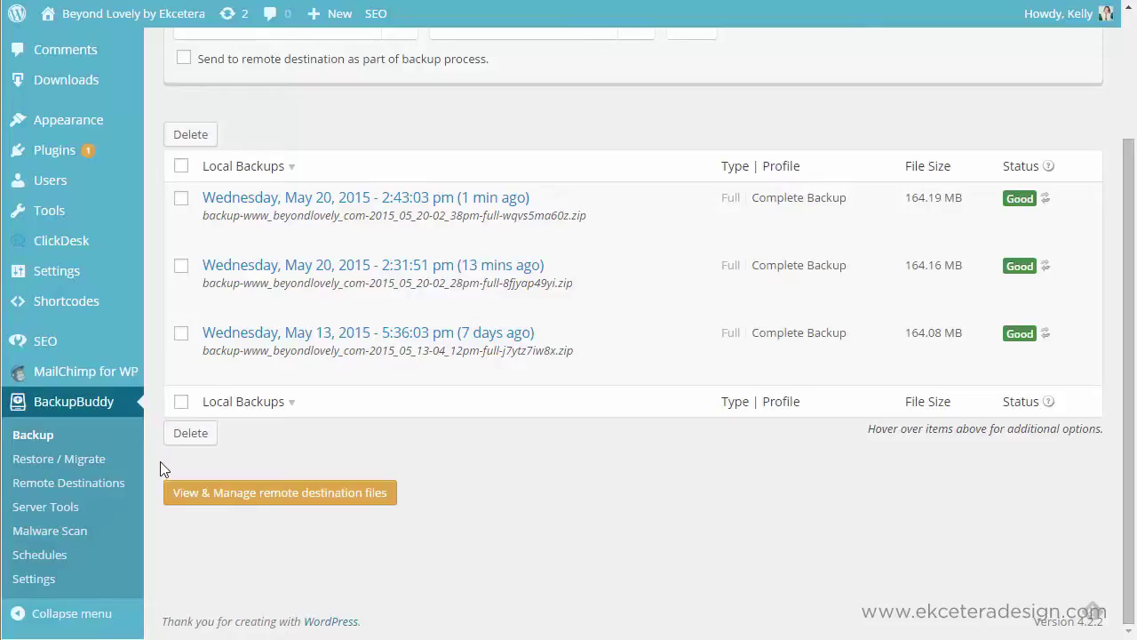
{"action": "left_click", "coordinate": [27, 467]}
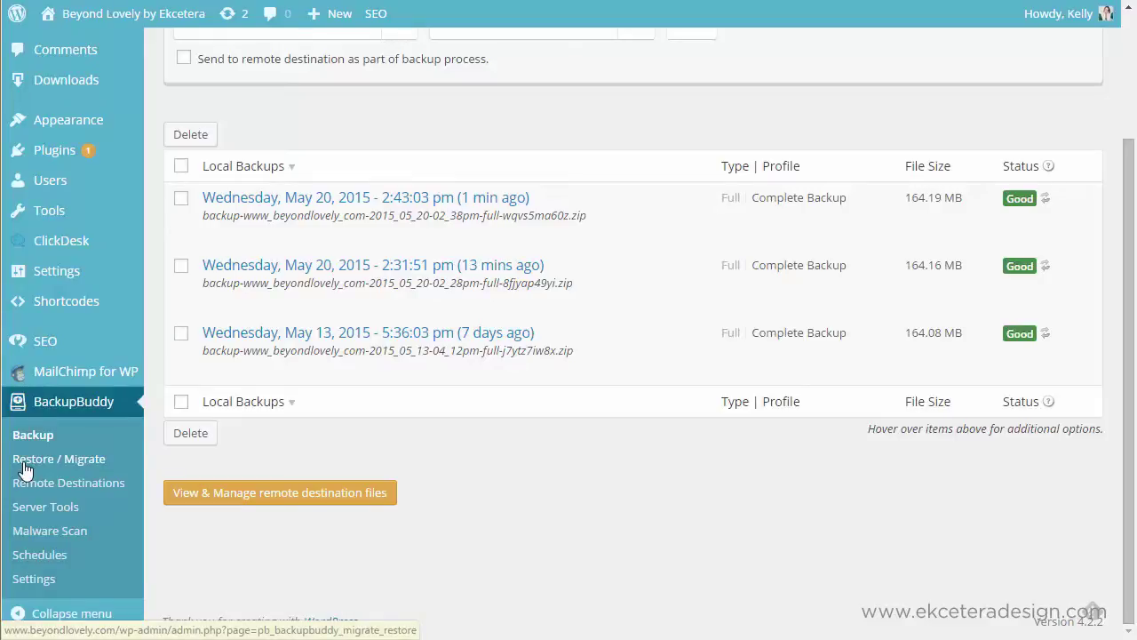
{"action": "left_click", "coordinate": [25, 467]}
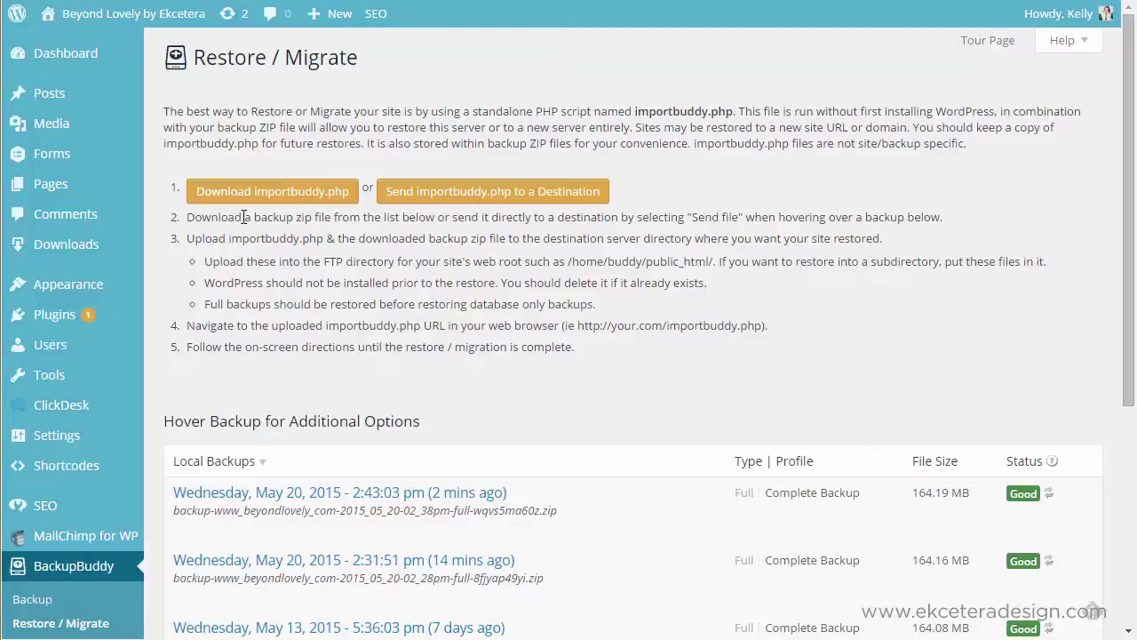
{"action": "mouse_move", "coordinate": [166, 551]}
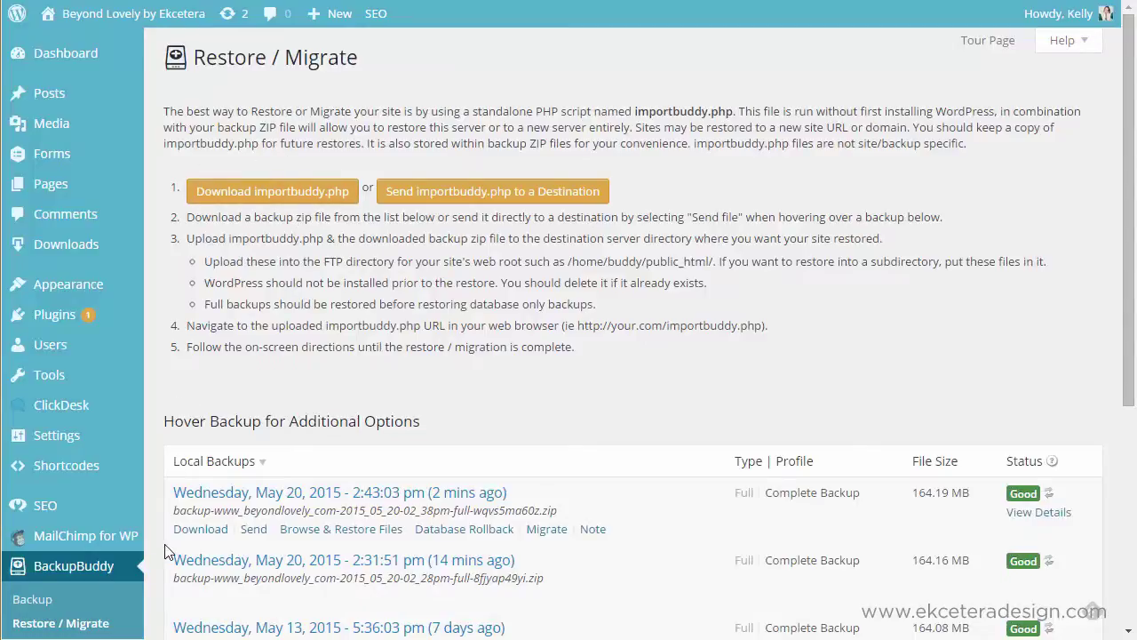
Go to the Remote Destinations page and view the destination types offered for adding a new one
{"action": "scroll", "coordinate": [165, 551], "scroll_direction": "down", "scroll_amount": 2}
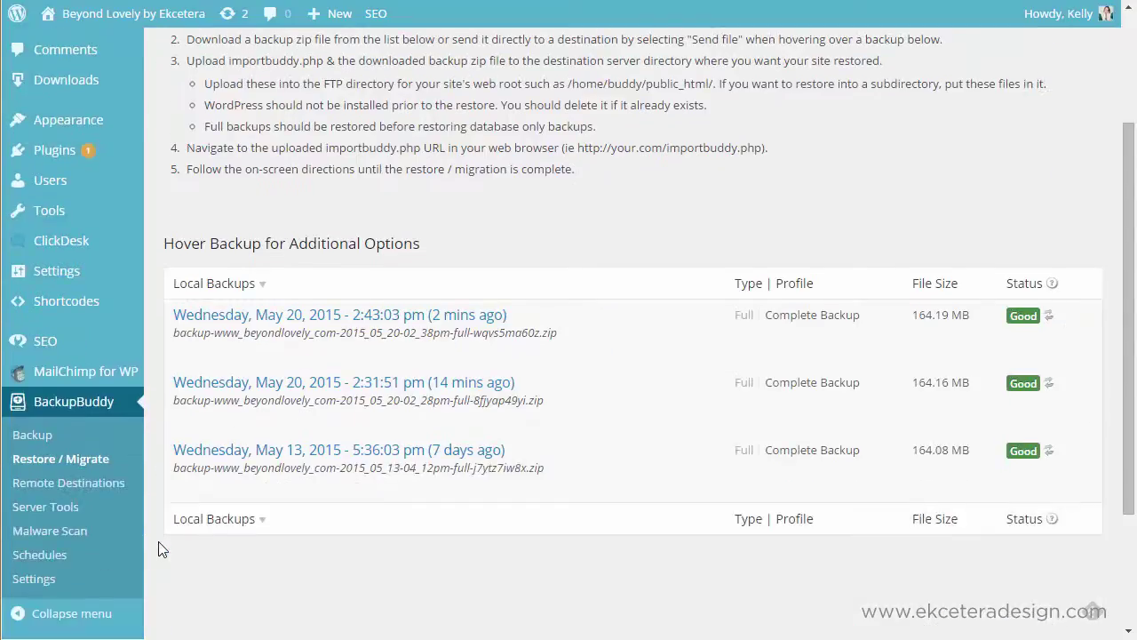
{"action": "left_click", "coordinate": [34, 488]}
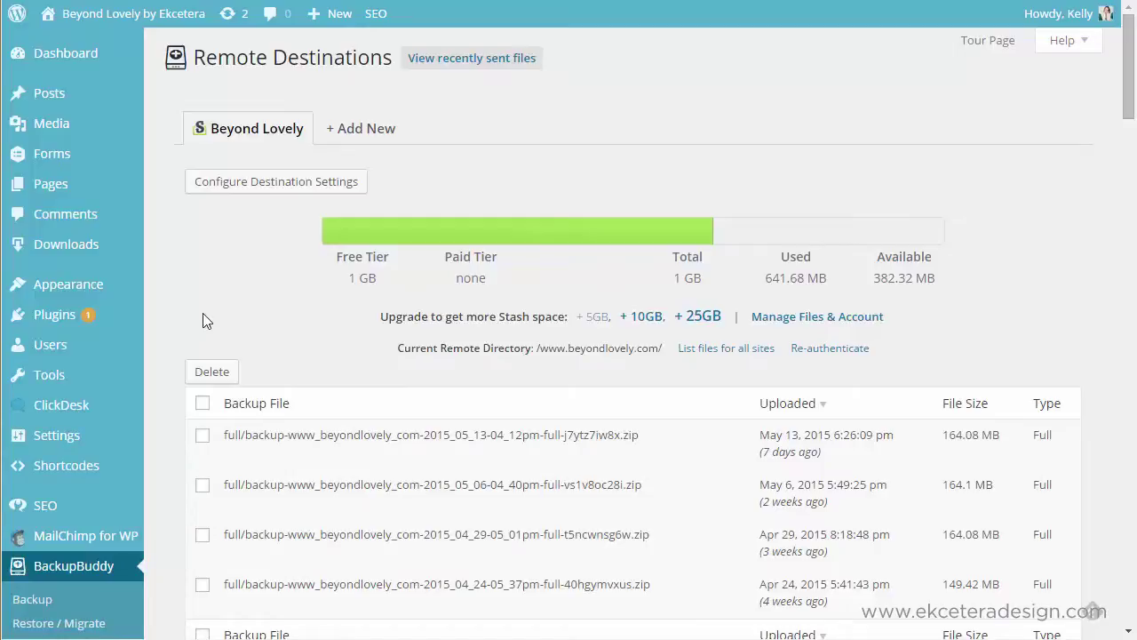
{"action": "left_click", "coordinate": [266, 184]}
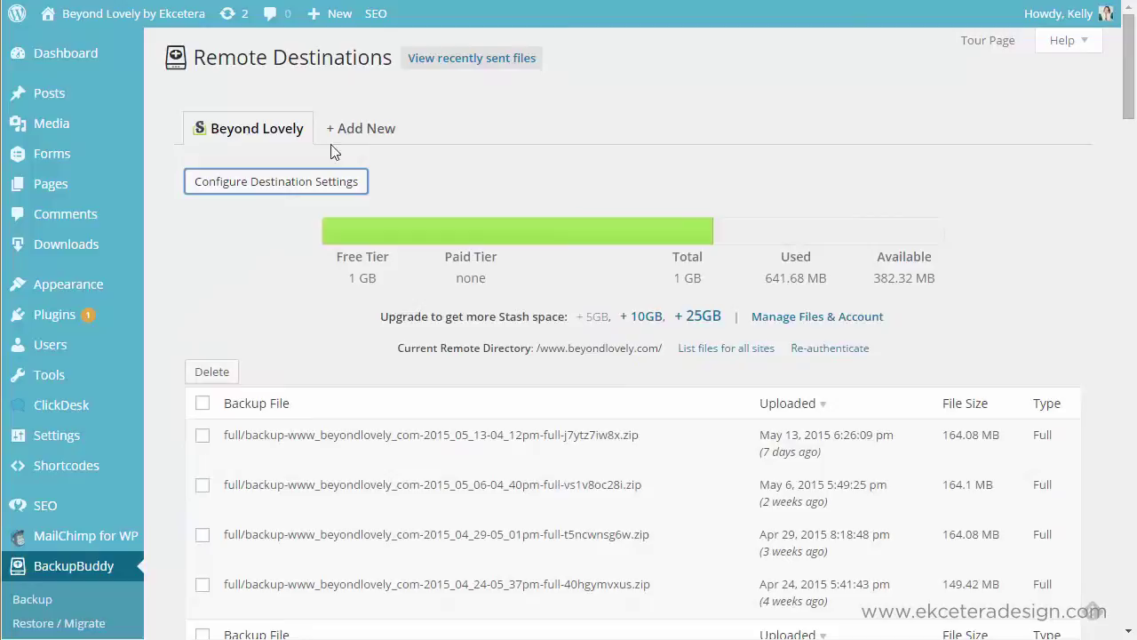
{"action": "left_click", "coordinate": [360, 133]}
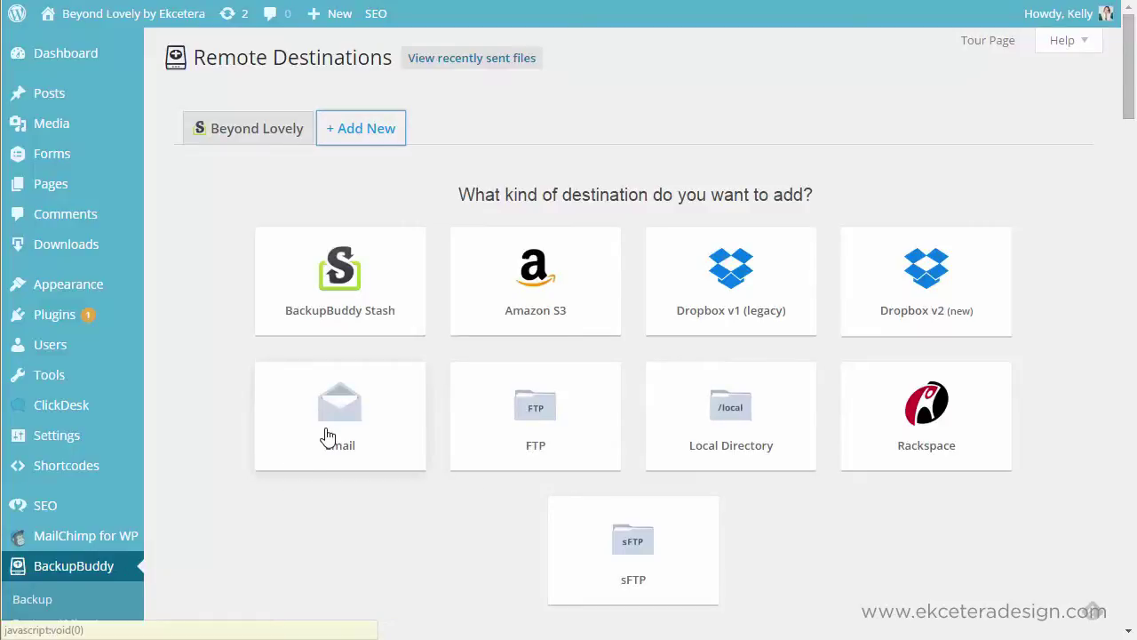
{"action": "scroll", "coordinate": [320, 448], "scroll_direction": "down", "scroll_amount": 1}
{"action": "scroll", "coordinate": [309, 459], "scroll_direction": "up", "scroll_amount": 1}
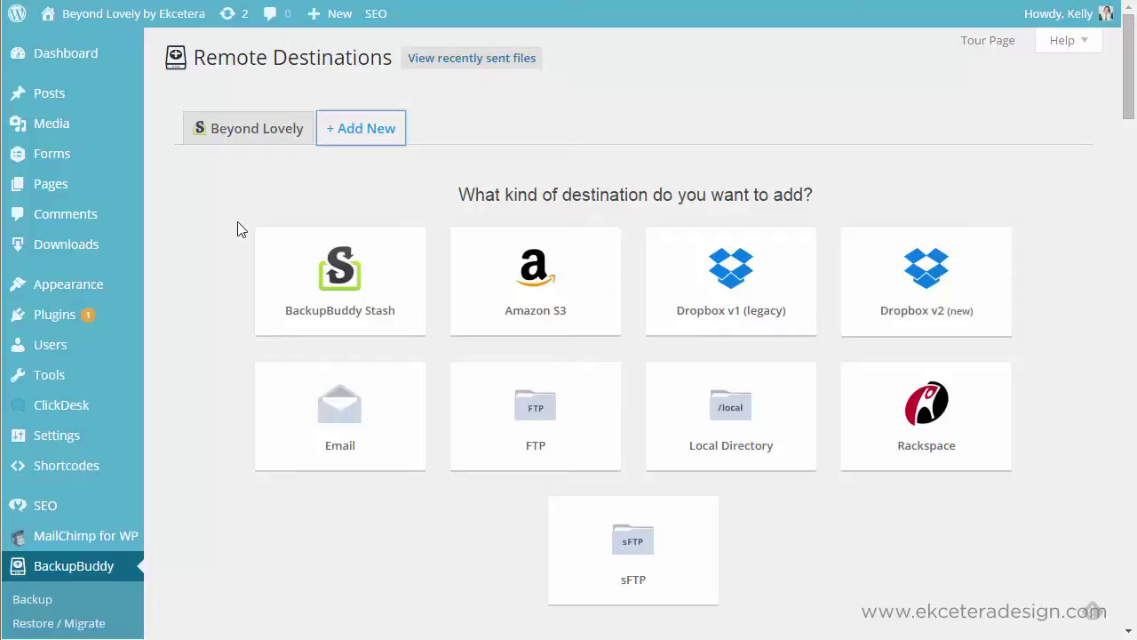
Switch back to the Beyond Lovely remote destination and review its storage use and stored backup files
{"action": "left_click", "coordinate": [245, 136]}
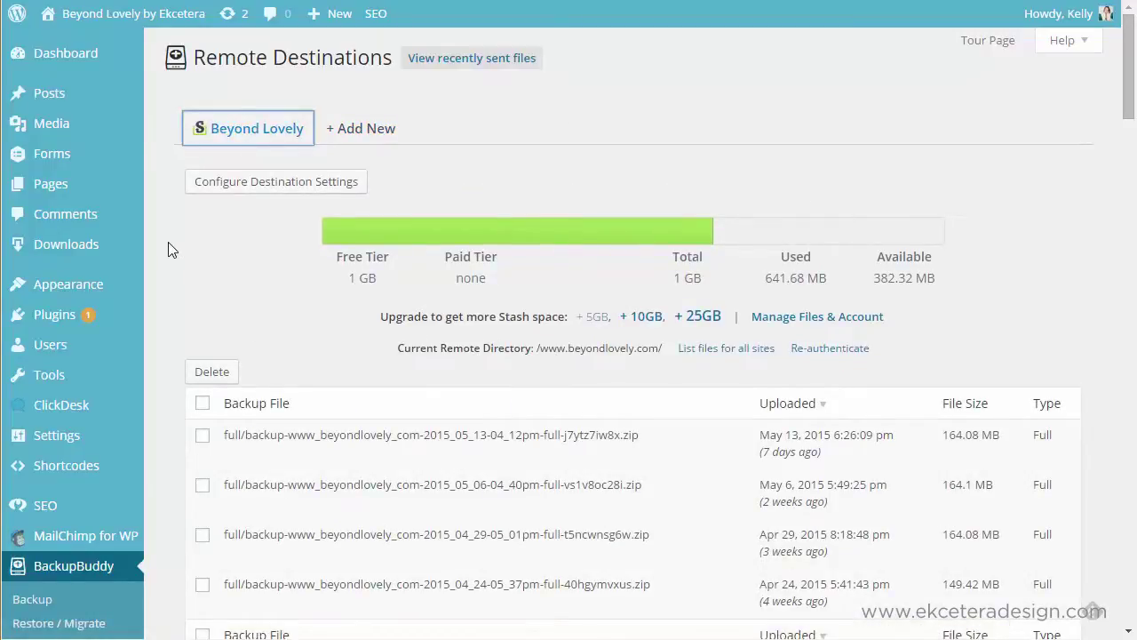
{"action": "scroll", "coordinate": [170, 246], "scroll_direction": "down", "scroll_amount": 1}
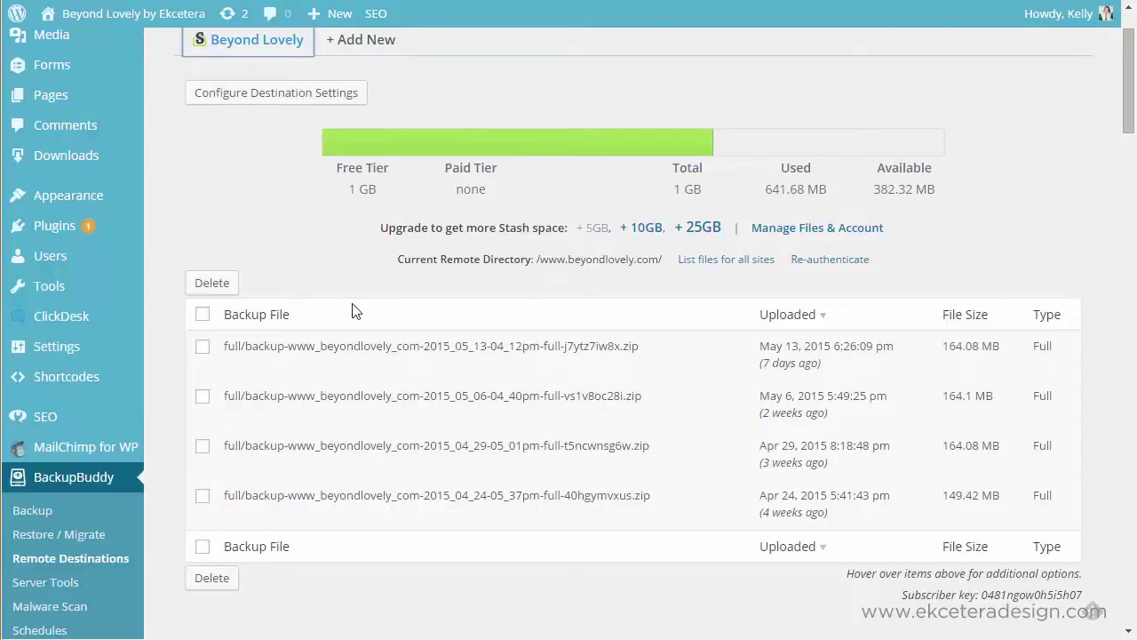
{"action": "scroll", "coordinate": [240, 187], "scroll_direction": "up", "scroll_amount": 1}
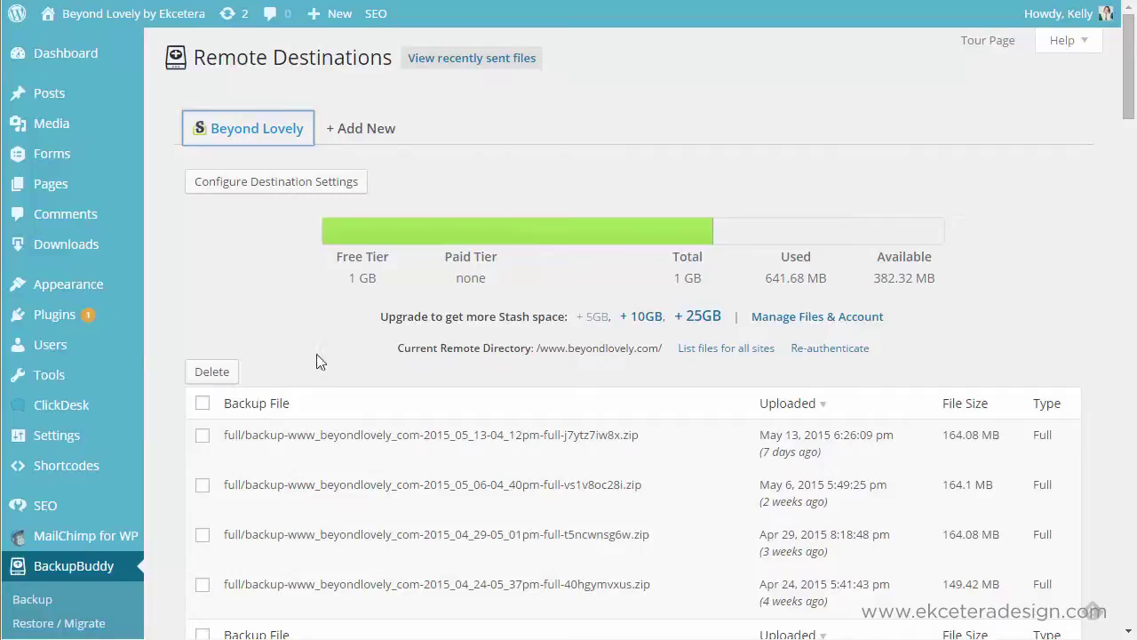
Go to the Server Tools page and examine the server configuration checks, folder permissions, and URLs and paths
{"action": "scroll", "coordinate": [108, 562], "scroll_direction": "down", "scroll_amount": 2}
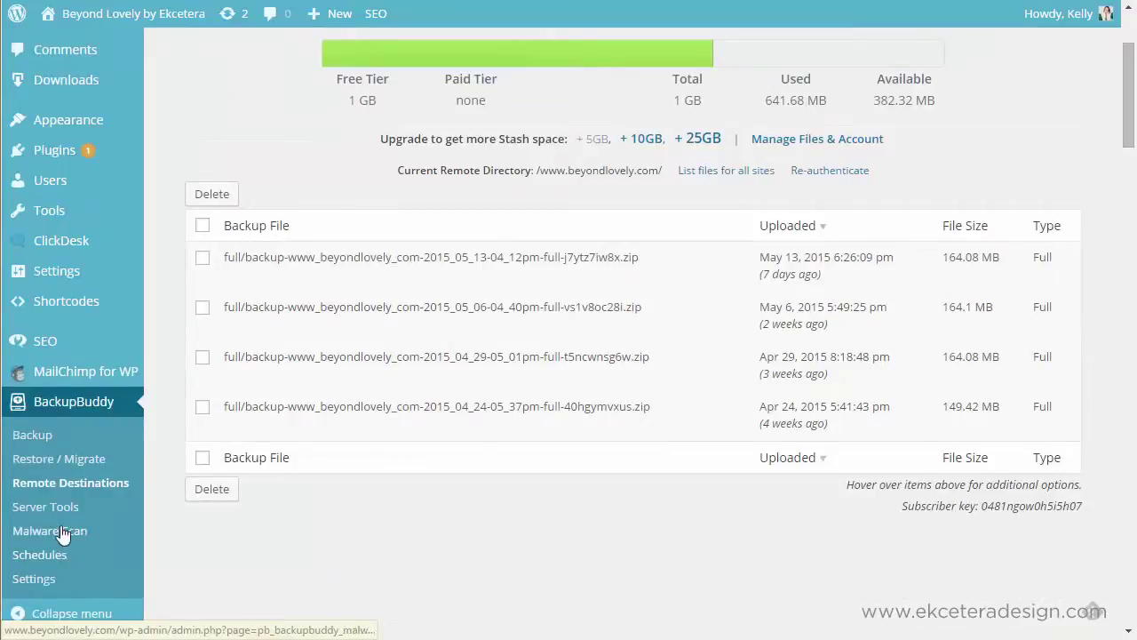
{"action": "left_click", "coordinate": [52, 511]}
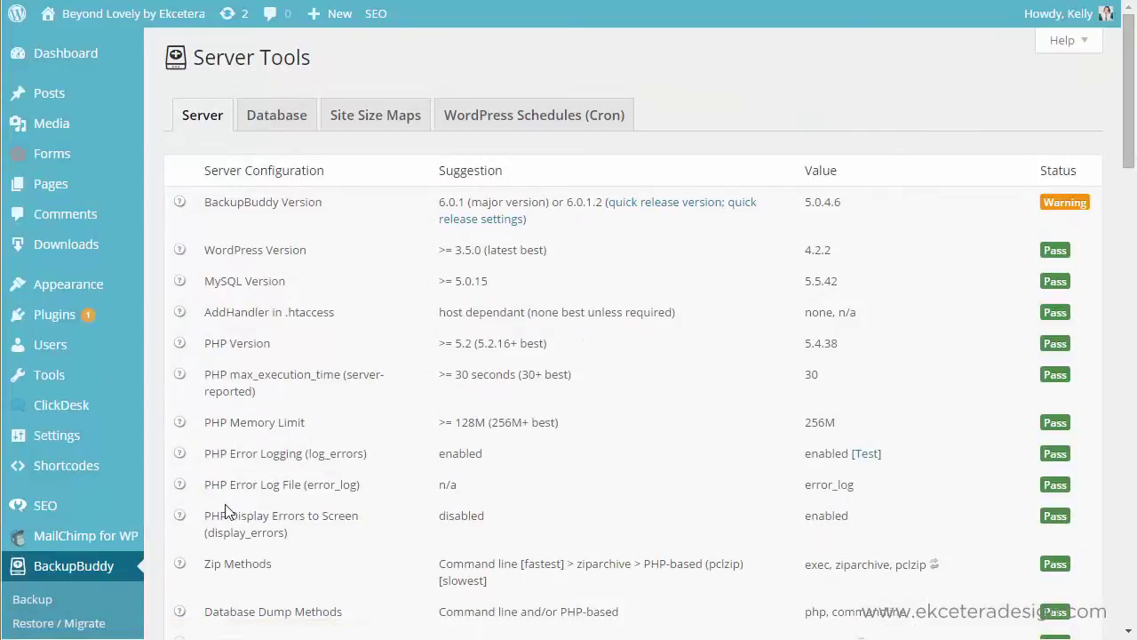
{"action": "scroll", "coordinate": [224, 504], "scroll_direction": "down", "scroll_amount": 5}
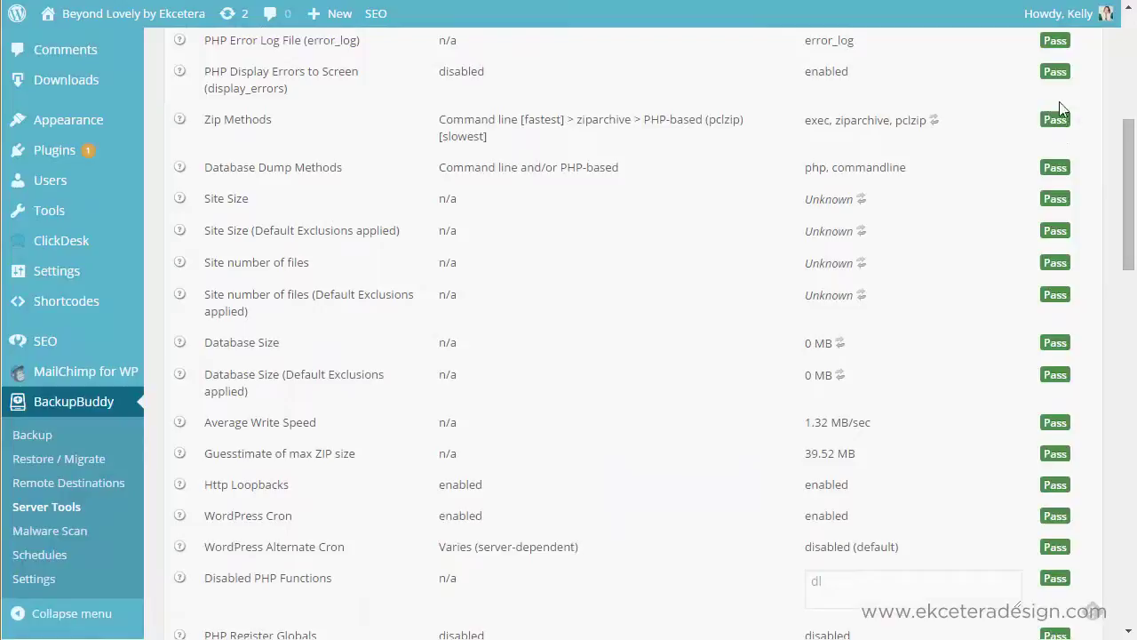
{"action": "scroll", "coordinate": [1051, 543], "scroll_direction": "down", "scroll_amount": 6}
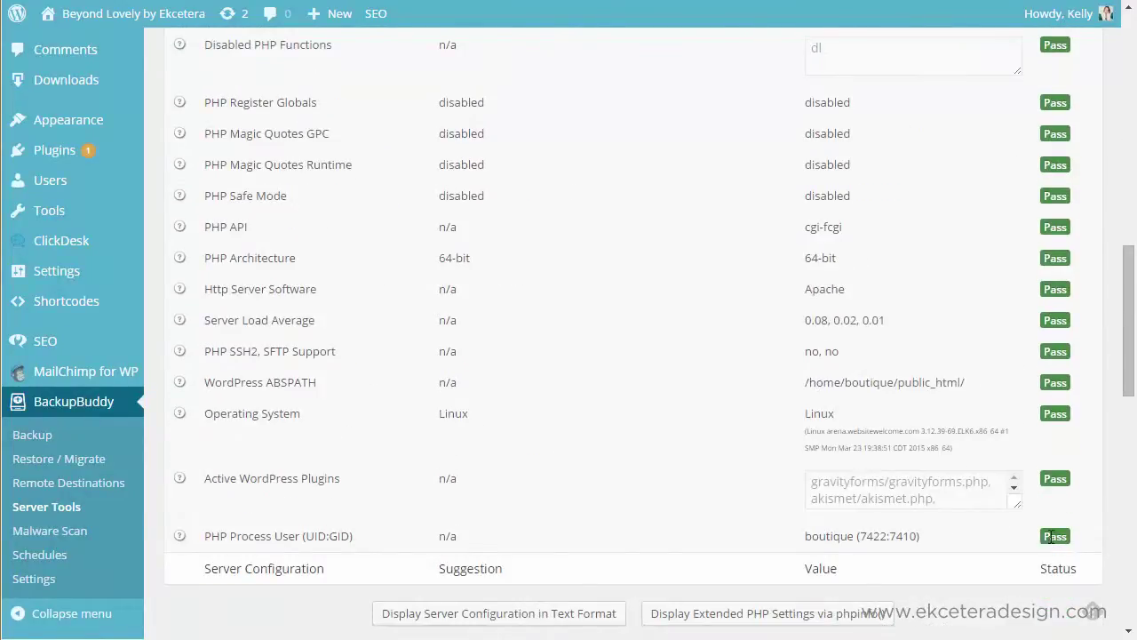
{"action": "scroll", "coordinate": [1052, 541], "scroll_direction": "down", "scroll_amount": 4}
{"action": "scroll", "coordinate": [1051, 537], "scroll_direction": "down", "scroll_amount": 3}
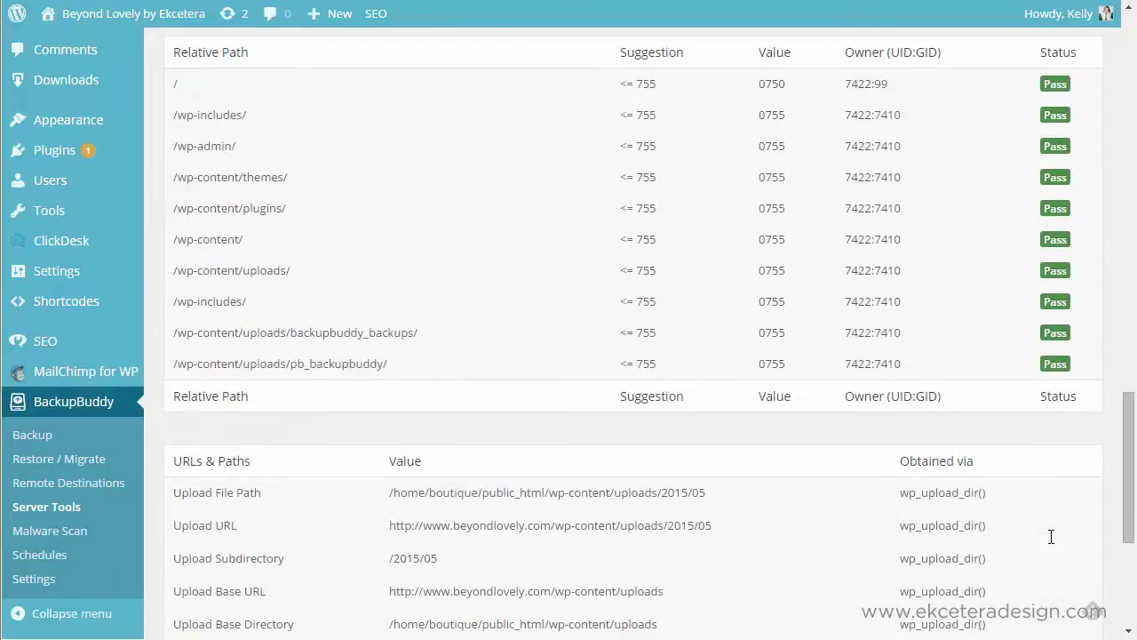
{"action": "scroll", "coordinate": [1051, 537], "scroll_direction": "down", "scroll_amount": 1}
{"action": "scroll", "coordinate": [1053, 544], "scroll_direction": "down", "scroll_amount": 2}
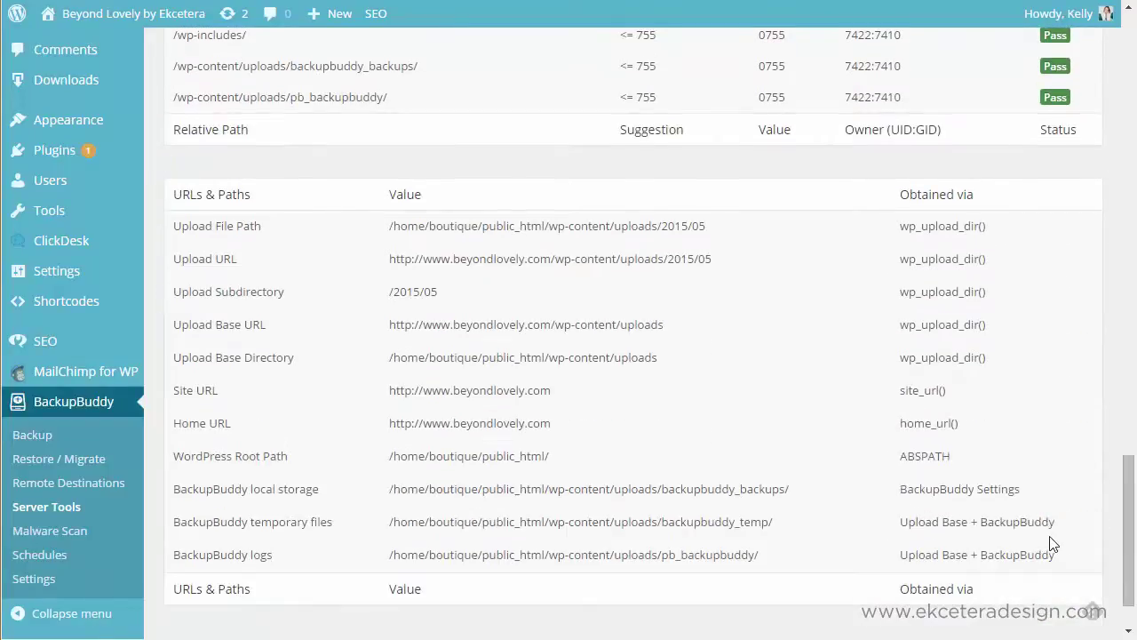
{"action": "scroll", "coordinate": [1053, 544], "scroll_direction": "down", "scroll_amount": 1}
{"action": "scroll", "coordinate": [1051, 541], "scroll_direction": "up", "scroll_amount": 4}
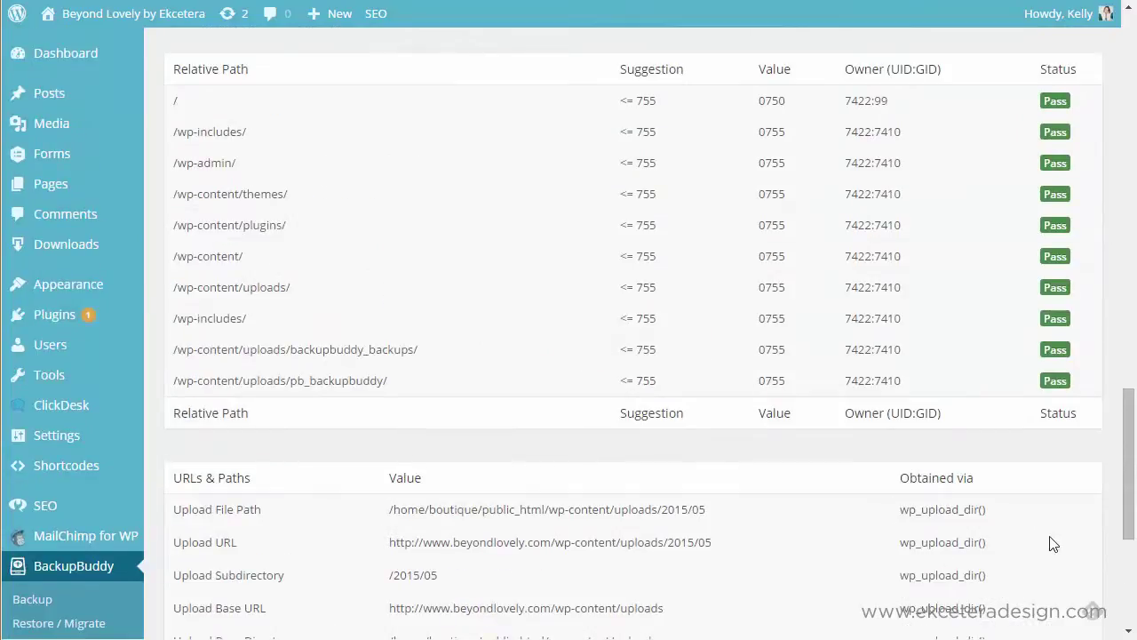
{"action": "scroll", "coordinate": [1051, 544], "scroll_direction": "up", "scroll_amount": 6}
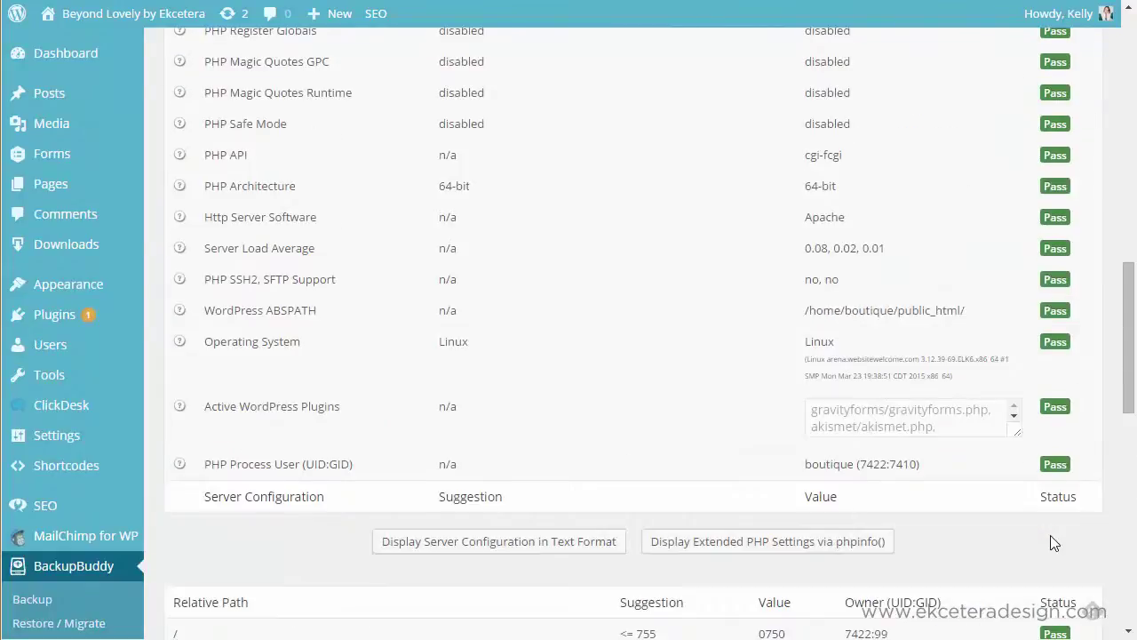
{"action": "scroll", "coordinate": [1016, 398], "scroll_direction": "up", "scroll_amount": 3}
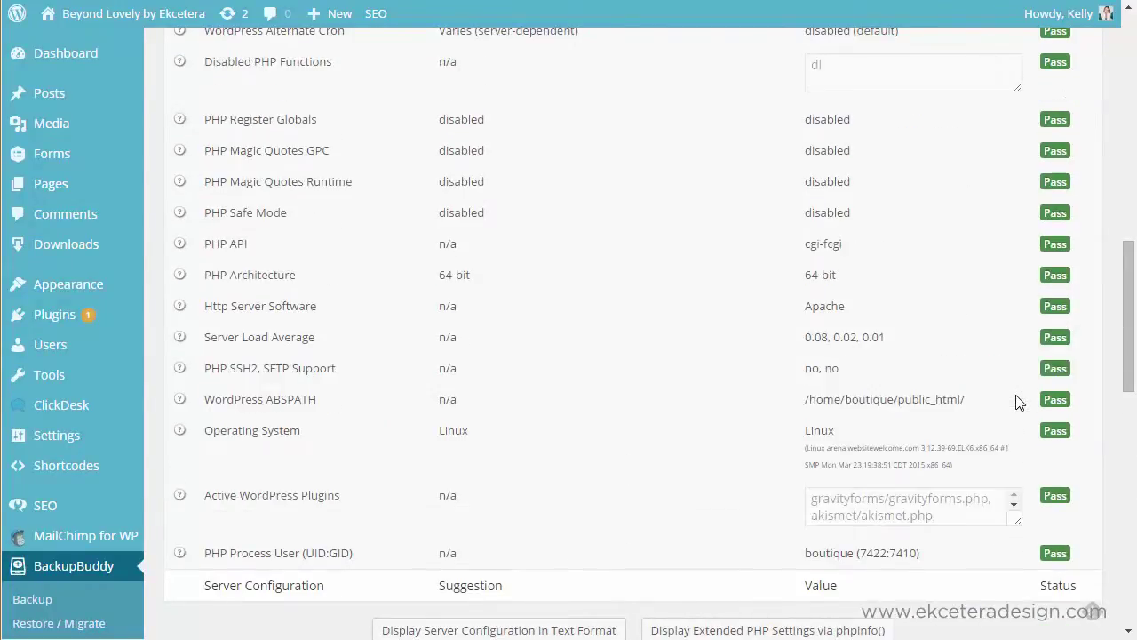
{"action": "scroll", "coordinate": [1019, 402], "scroll_direction": "up", "scroll_amount": 4}
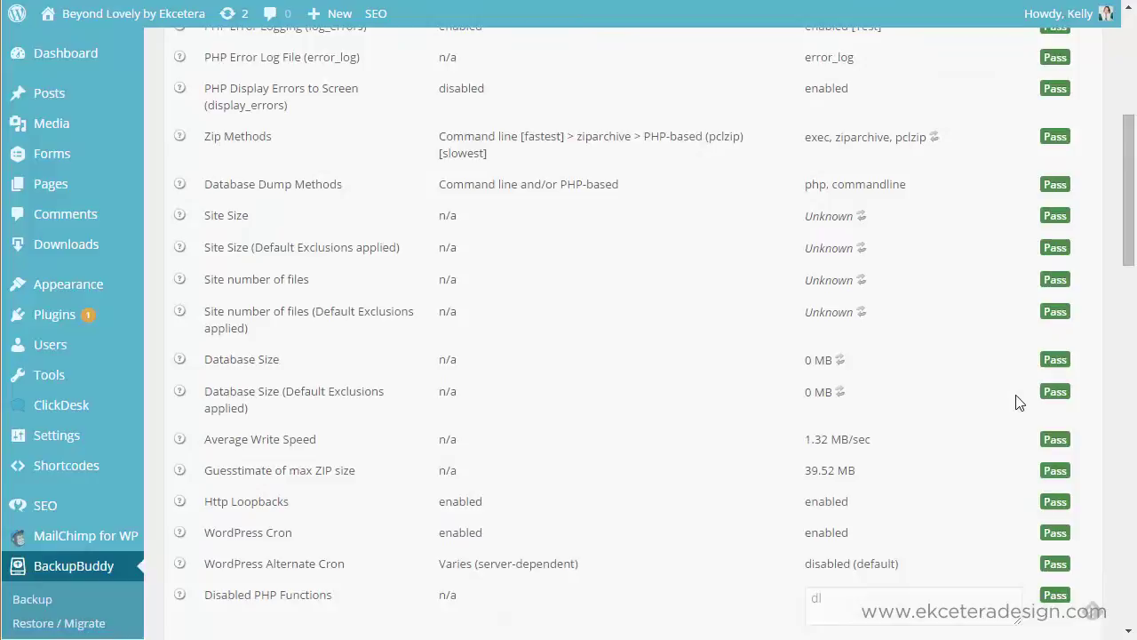
{"action": "scroll", "coordinate": [1019, 402], "scroll_direction": "up", "scroll_amount": 2}
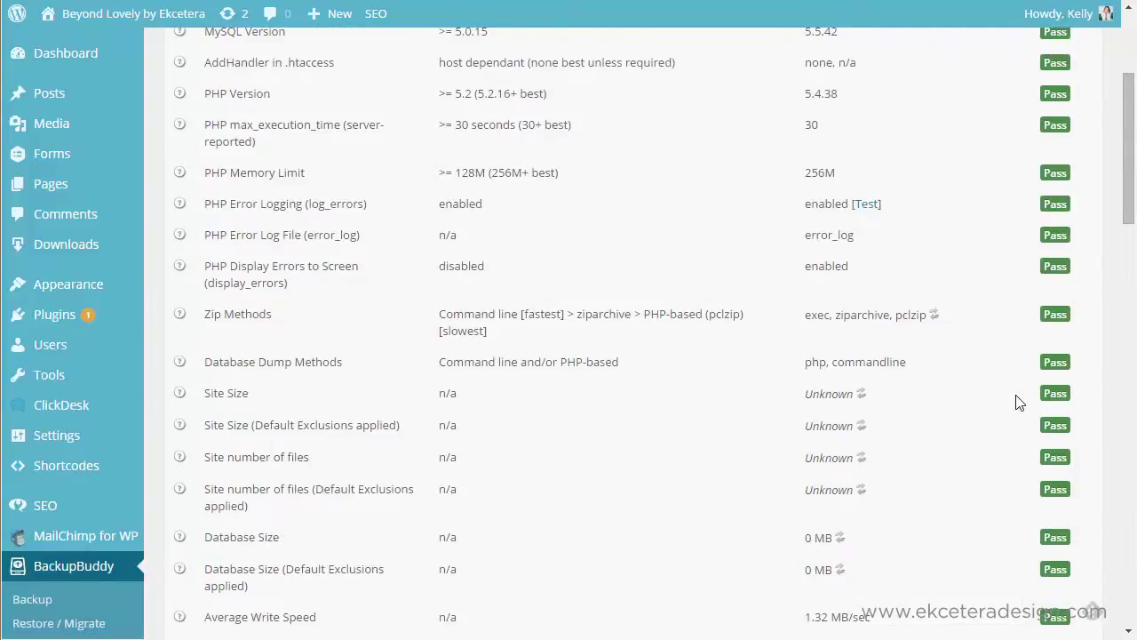
{"action": "scroll", "coordinate": [1019, 402], "scroll_direction": "up", "scroll_amount": 1}
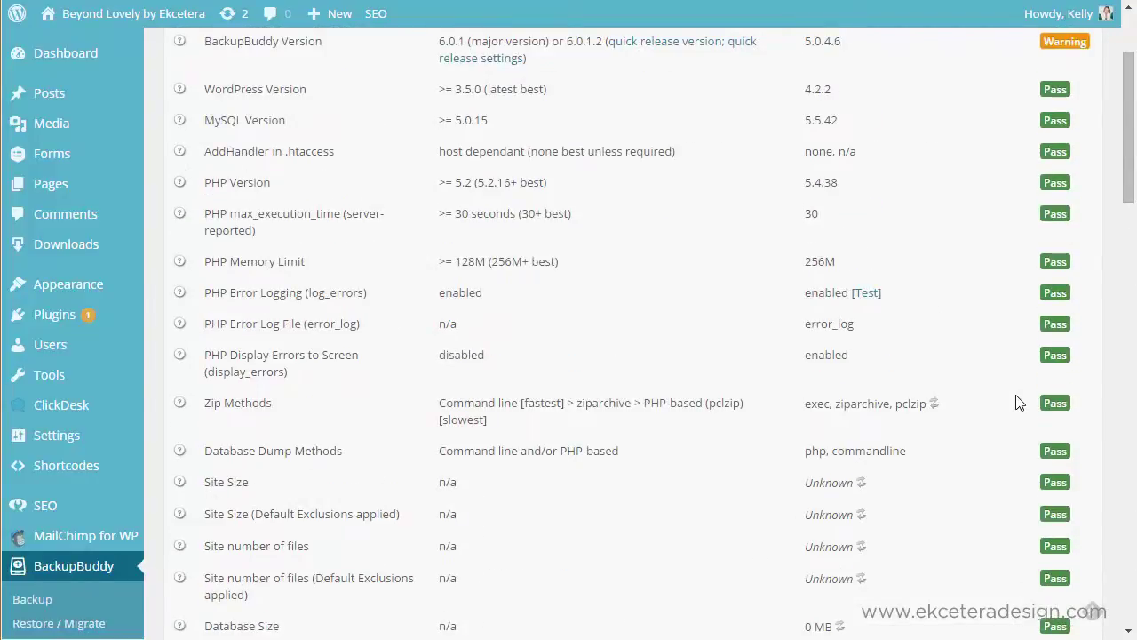
Go to the Malware Scan page and review the scan results, from malware detection and web server details to blacklisting status
{"action": "scroll", "coordinate": [1020, 402], "scroll_direction": "up", "scroll_amount": 2}
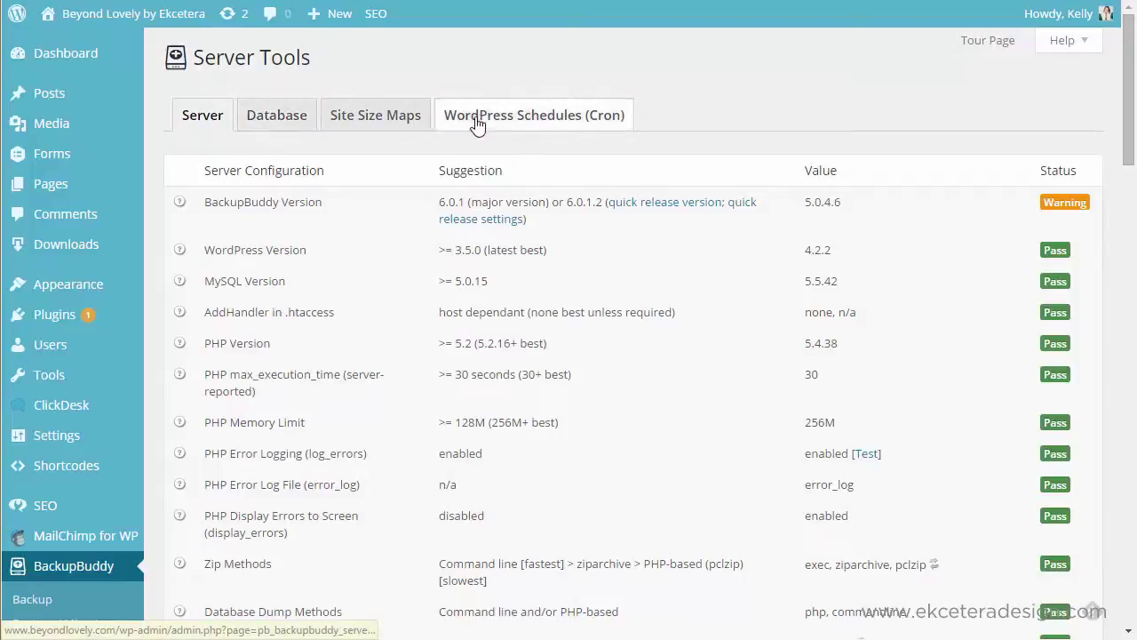
{"action": "scroll", "coordinate": [114, 411], "scroll_direction": "down", "scroll_amount": 2}
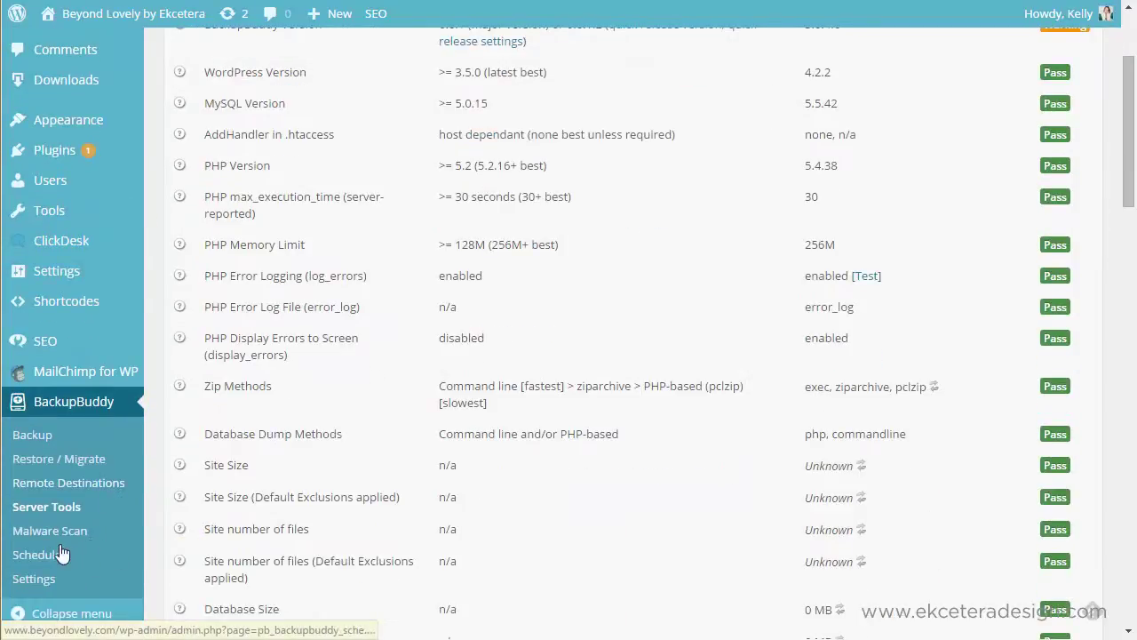
{"action": "left_click", "coordinate": [50, 536]}
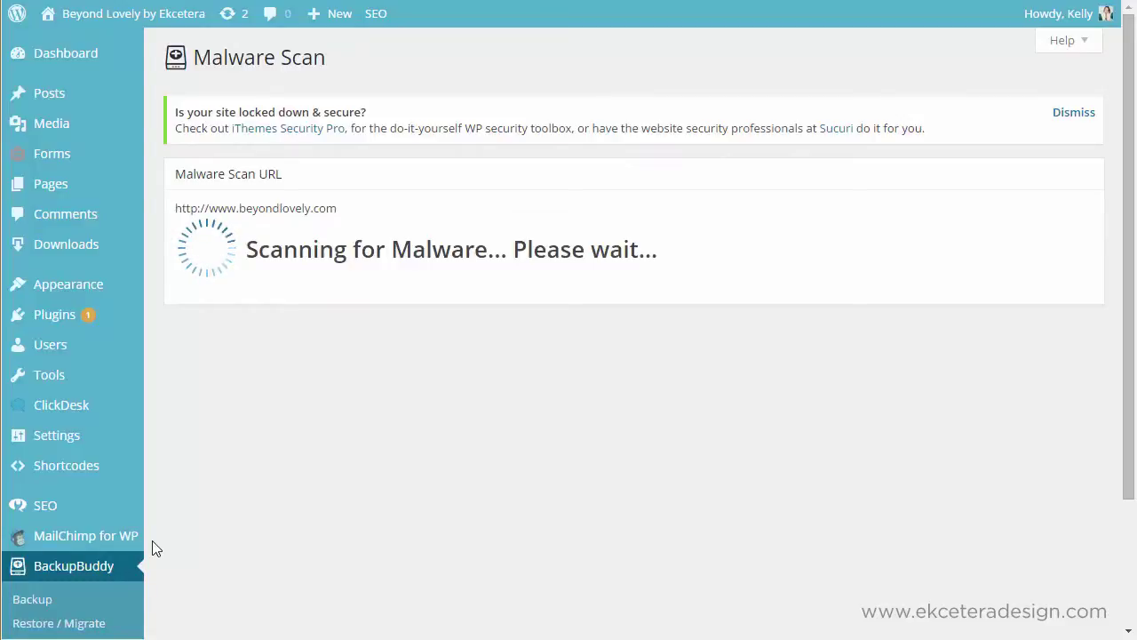
{"action": "scroll", "coordinate": [152, 546], "scroll_direction": "down", "scroll_amount": 3}
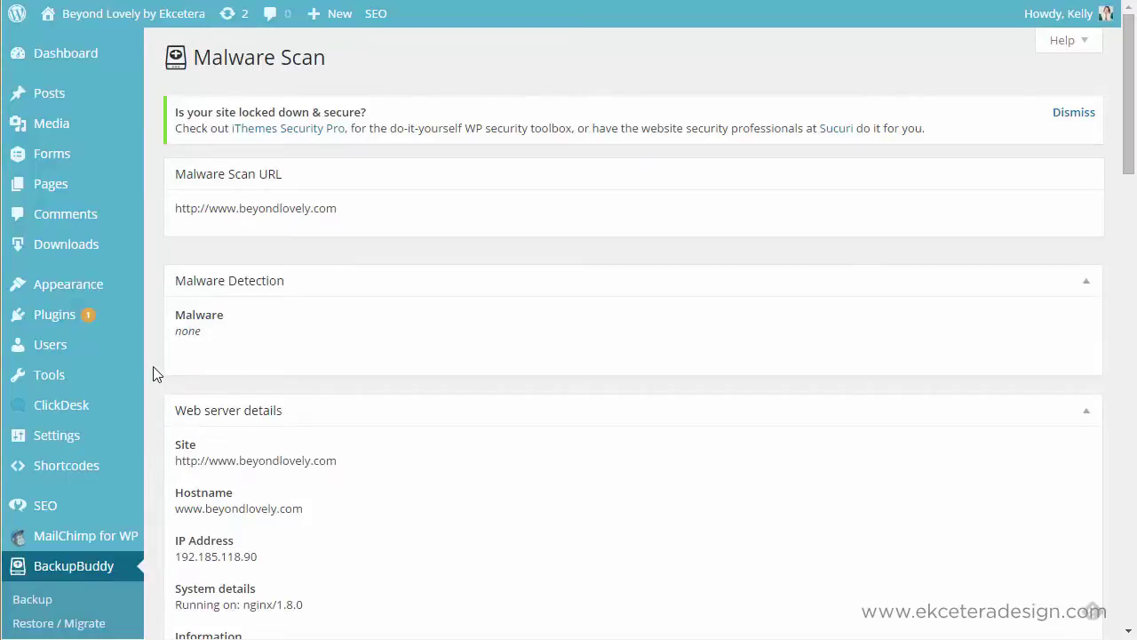
{"action": "scroll", "coordinate": [153, 373], "scroll_direction": "down", "scroll_amount": 7}
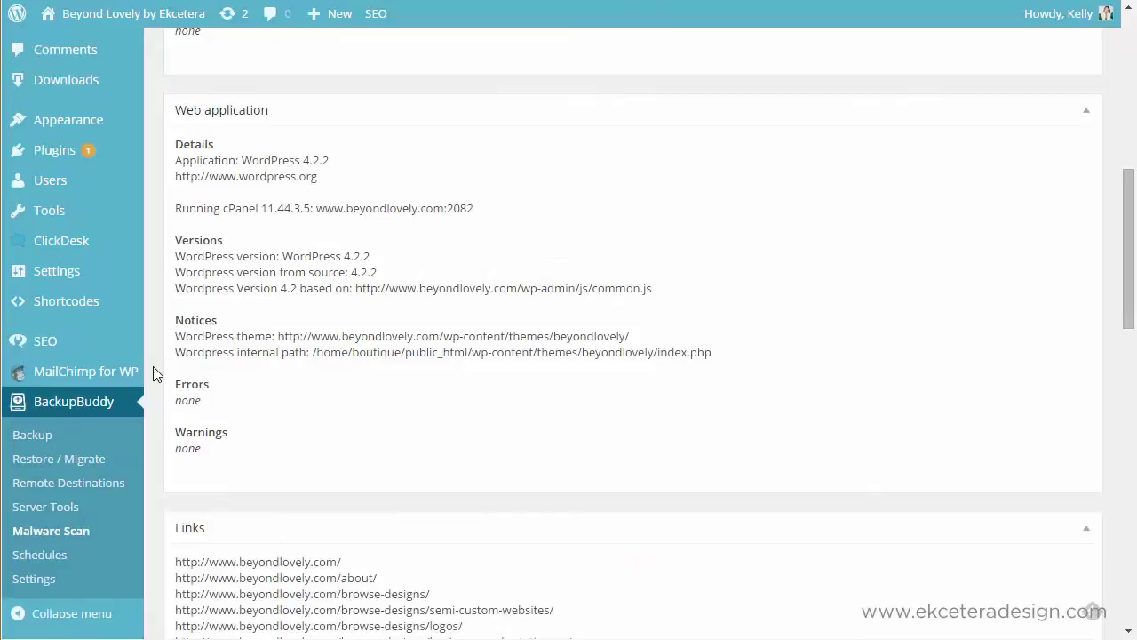
{"action": "scroll", "coordinate": [152, 367], "scroll_direction": "down", "scroll_amount": 7}
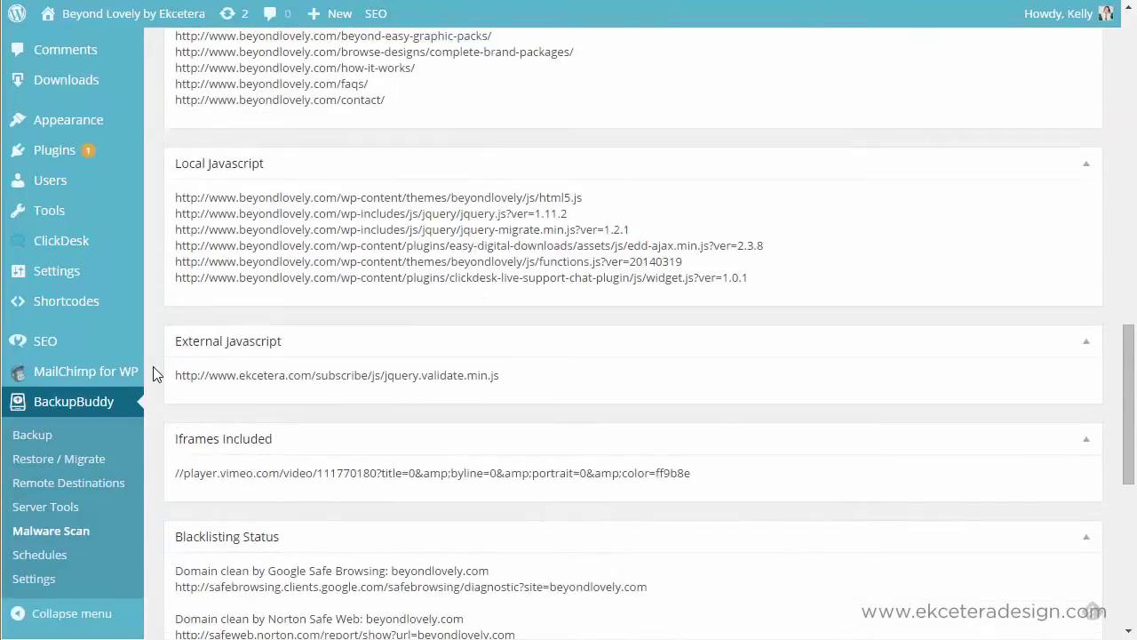
{"action": "scroll", "coordinate": [153, 373], "scroll_direction": "down", "scroll_amount": 6}
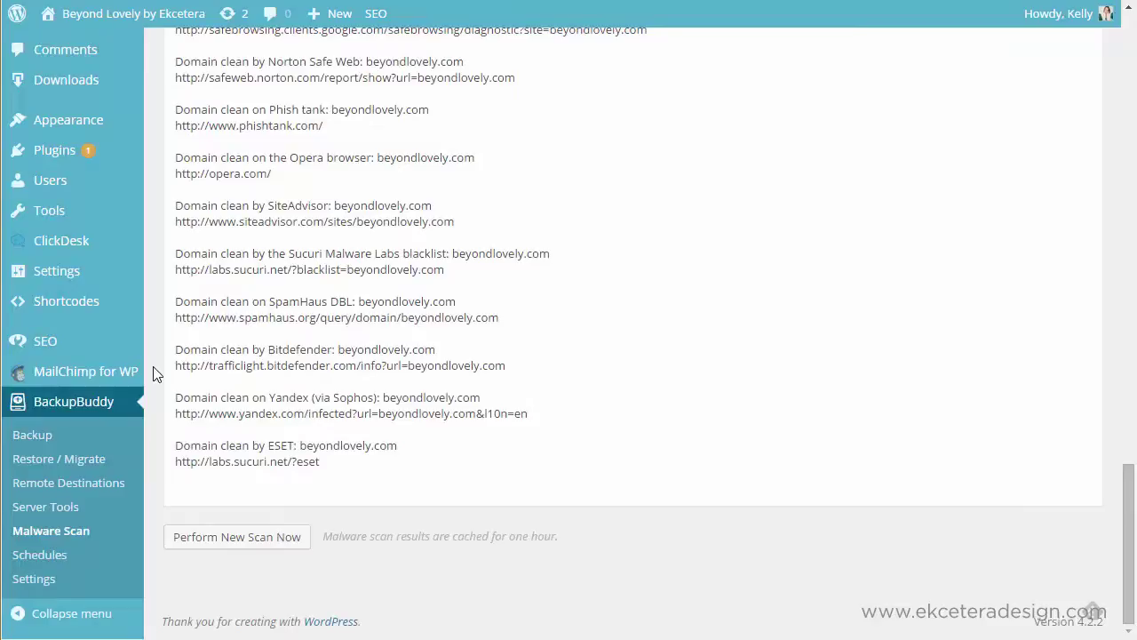
{"action": "scroll", "coordinate": [153, 373], "scroll_direction": "up", "scroll_amount": 13}
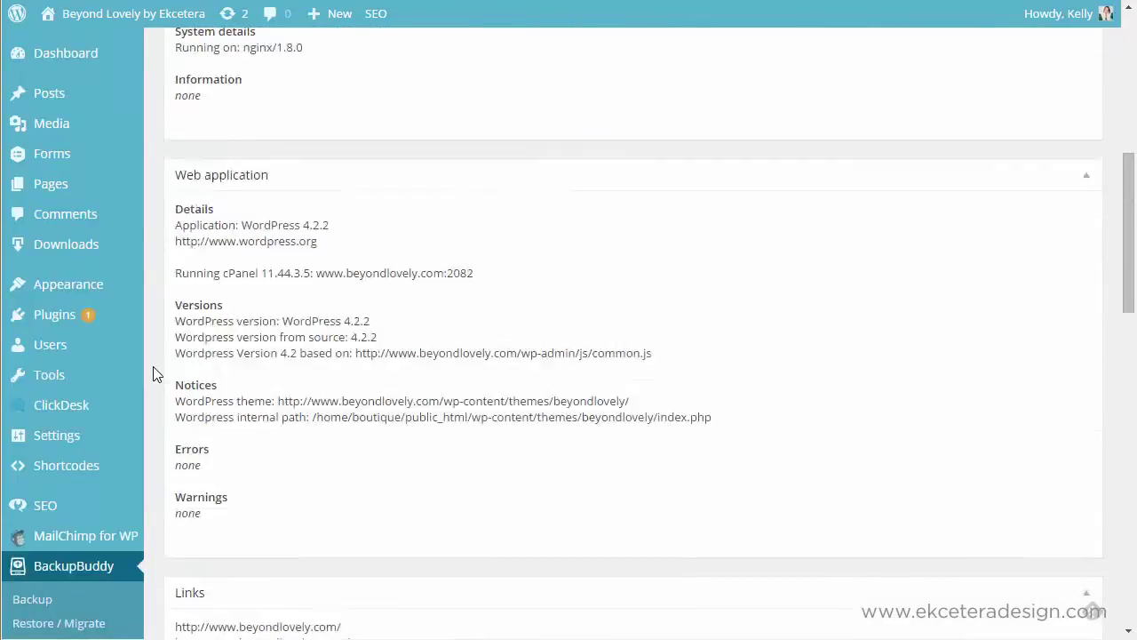
{"action": "scroll", "coordinate": [153, 373], "scroll_direction": "up", "scroll_amount": 6}
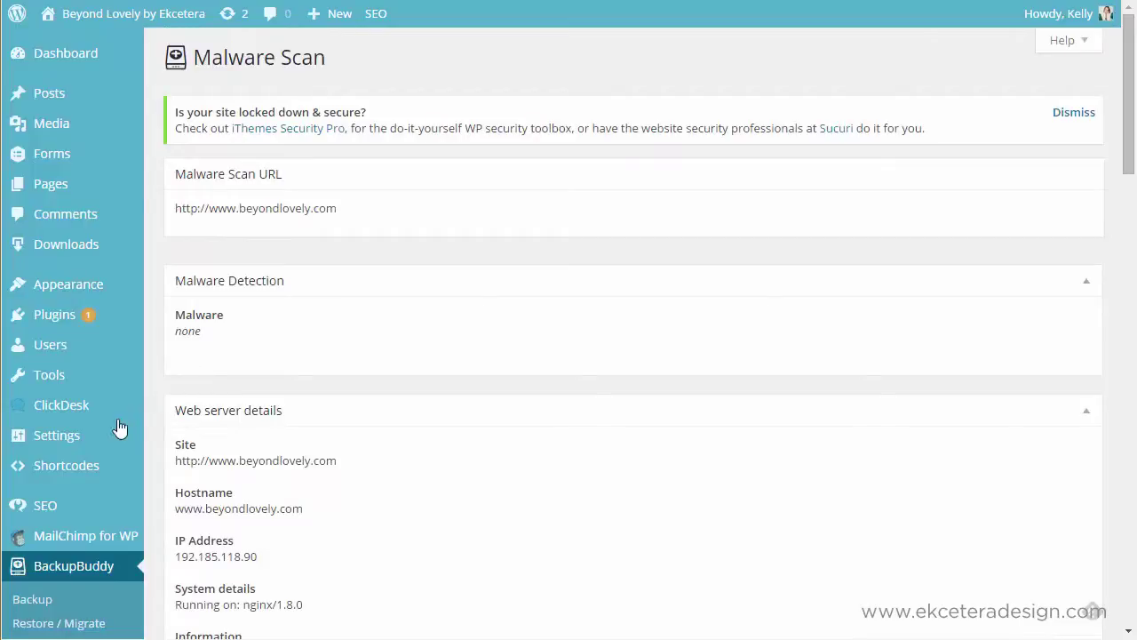
Go to the Schedules page and fill in a new schedule named weekly with the Complete Backup (Full) profile
{"action": "scroll", "coordinate": [116, 431], "scroll_direction": "down", "scroll_amount": 5}
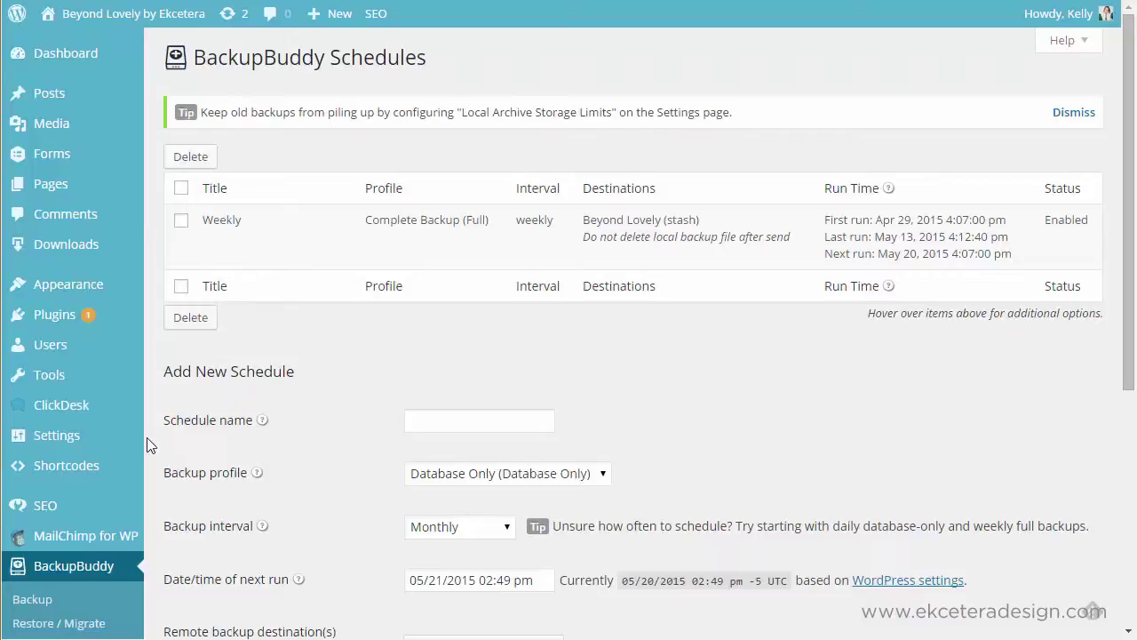
{"action": "mouse_move", "coordinate": [385, 254]}
{"action": "left_click", "coordinate": [431, 422]}
{"action": "type", "text": "weekl"}
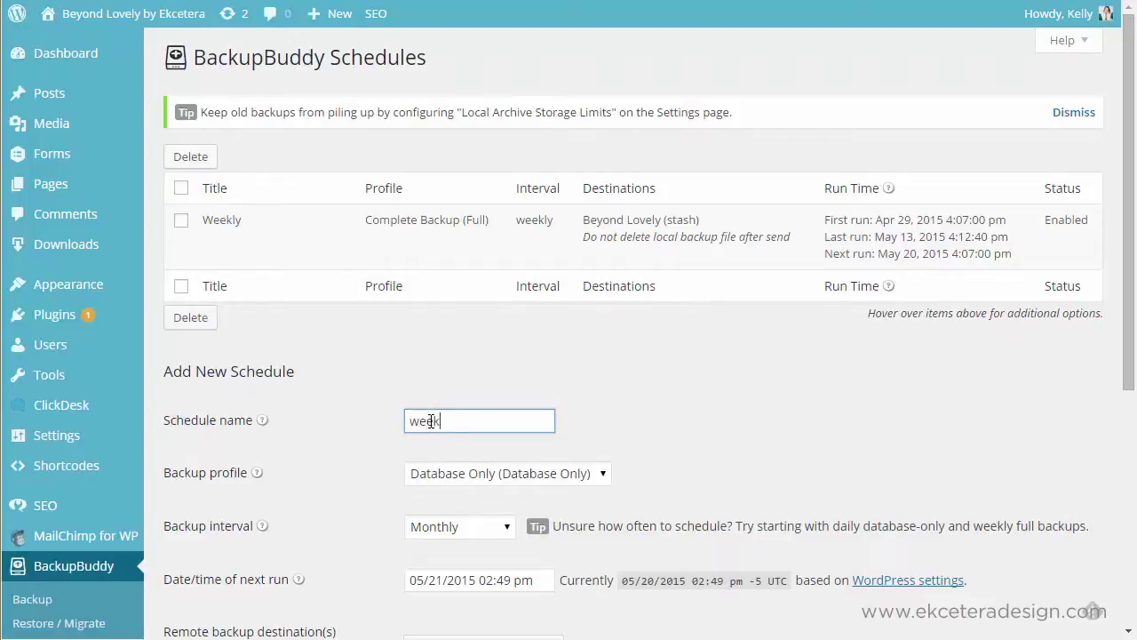
{"action": "type", "text": "y"}
{"action": "left_click", "coordinate": [458, 480]}
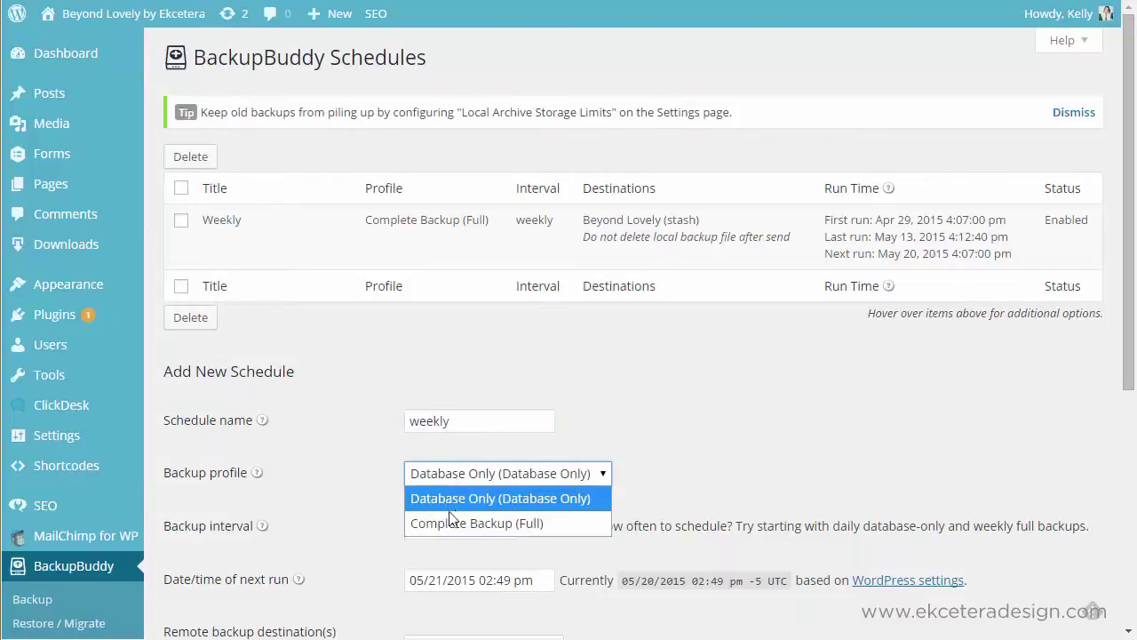
{"action": "left_click", "coordinate": [451, 522]}
{"action": "scroll", "coordinate": [366, 508], "scroll_direction": "down", "scroll_amount": 1}
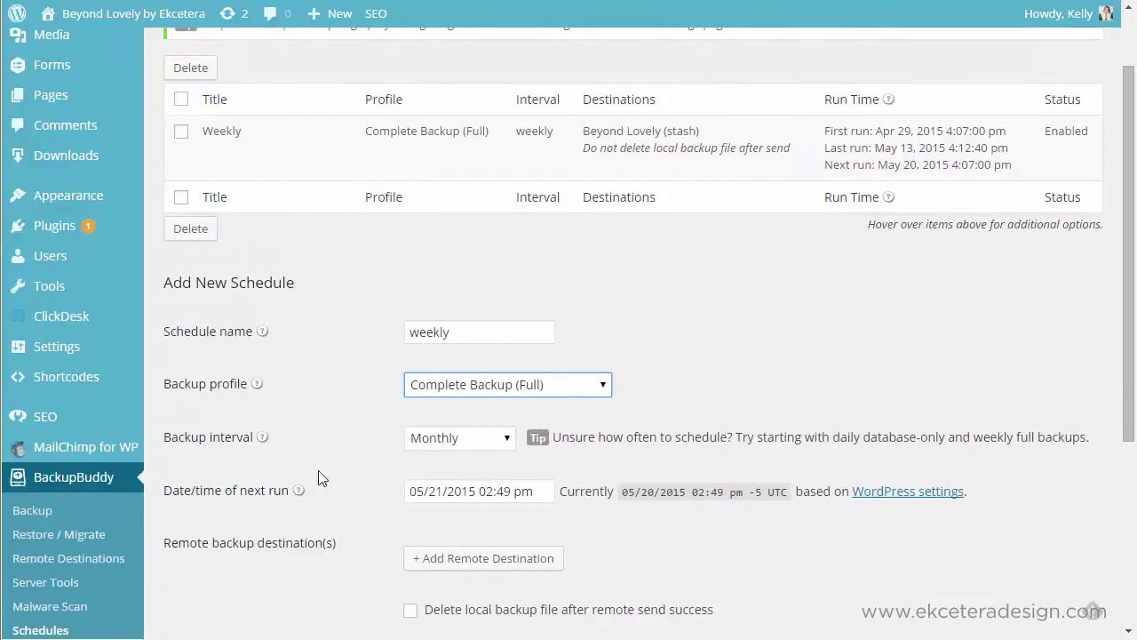
View the backup interval choices and review the remaining new schedule options and the existing Weekly schedule
{"action": "left_click", "coordinate": [437, 440]}
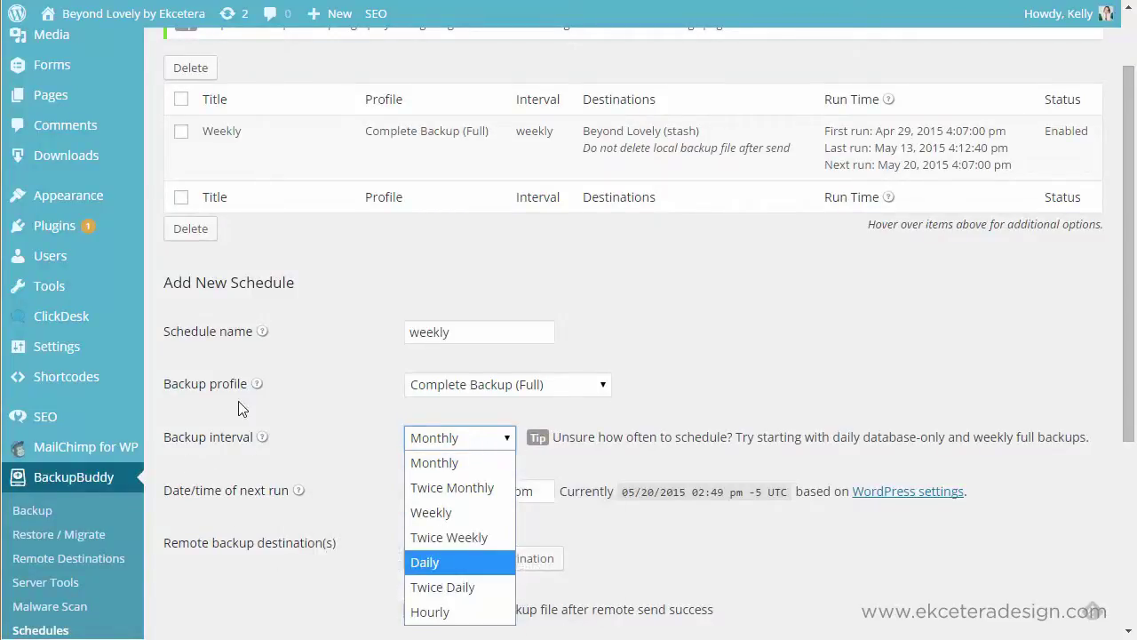
{"action": "left_click", "coordinate": [345, 436]}
{"action": "scroll", "coordinate": [344, 437], "scroll_direction": "down", "scroll_amount": 1}
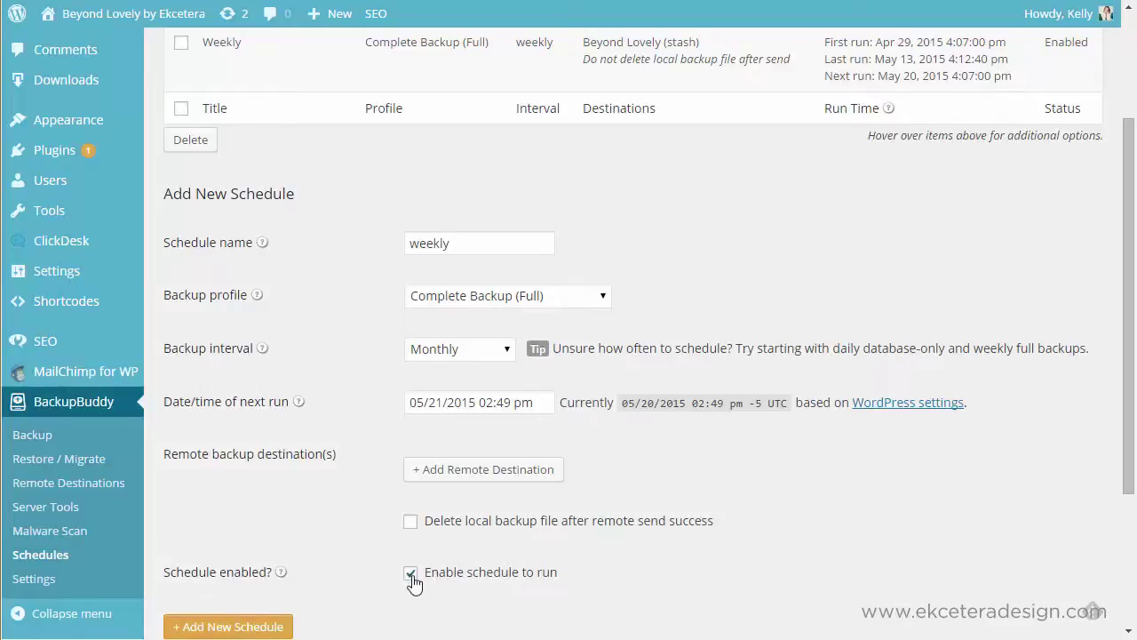
{"action": "scroll", "coordinate": [369, 572], "scroll_direction": "up", "scroll_amount": 1}
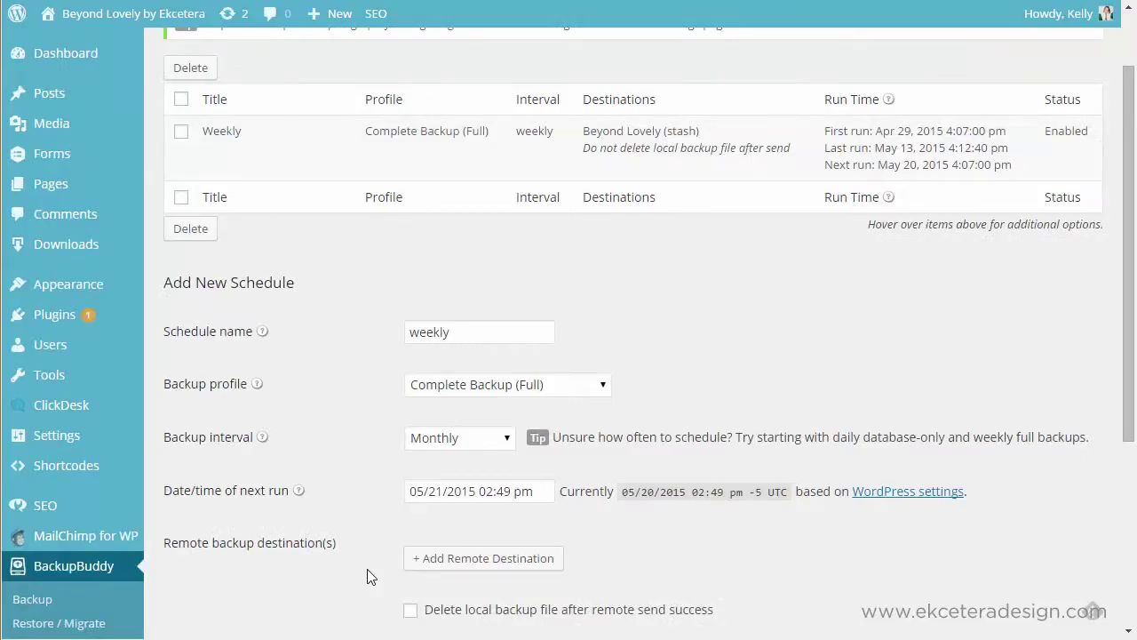
{"action": "scroll", "coordinate": [370, 573], "scroll_direction": "down", "scroll_amount": 1}
{"action": "scroll", "coordinate": [367, 576], "scroll_direction": "up", "scroll_amount": 1}
{"action": "mouse_move", "coordinate": [222, 147]}
{"action": "left_click_drag", "start_coordinate": [841, 104], "coordinate": [479, 197]}
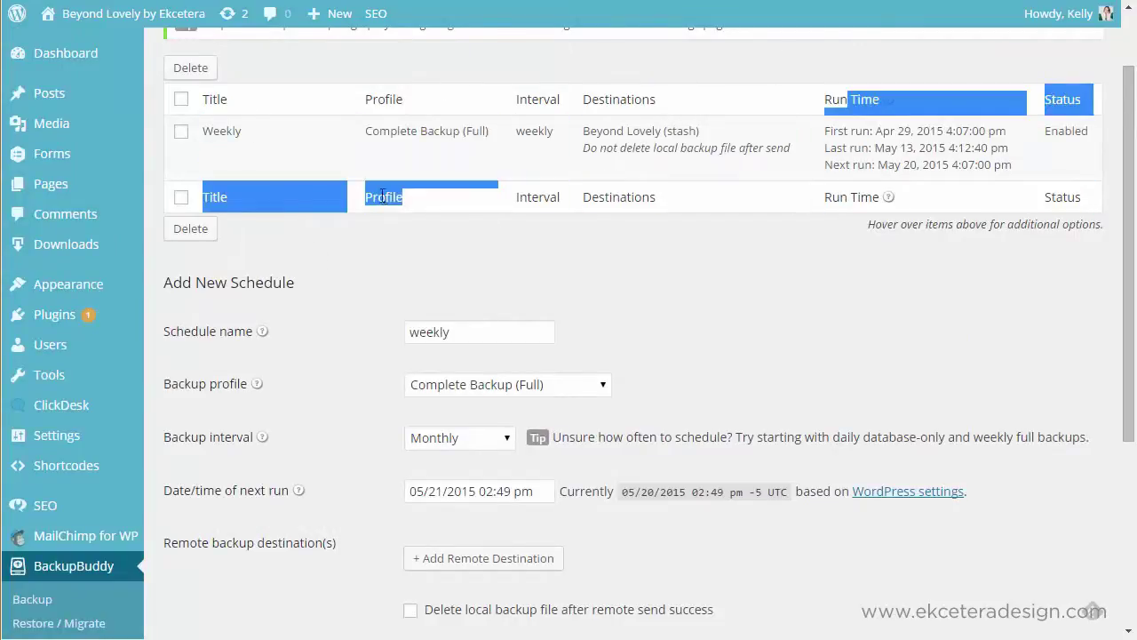
{"action": "left_click", "coordinate": [385, 229]}
{"action": "scroll", "coordinate": [333, 542], "scroll_direction": "down", "scroll_amount": 3}
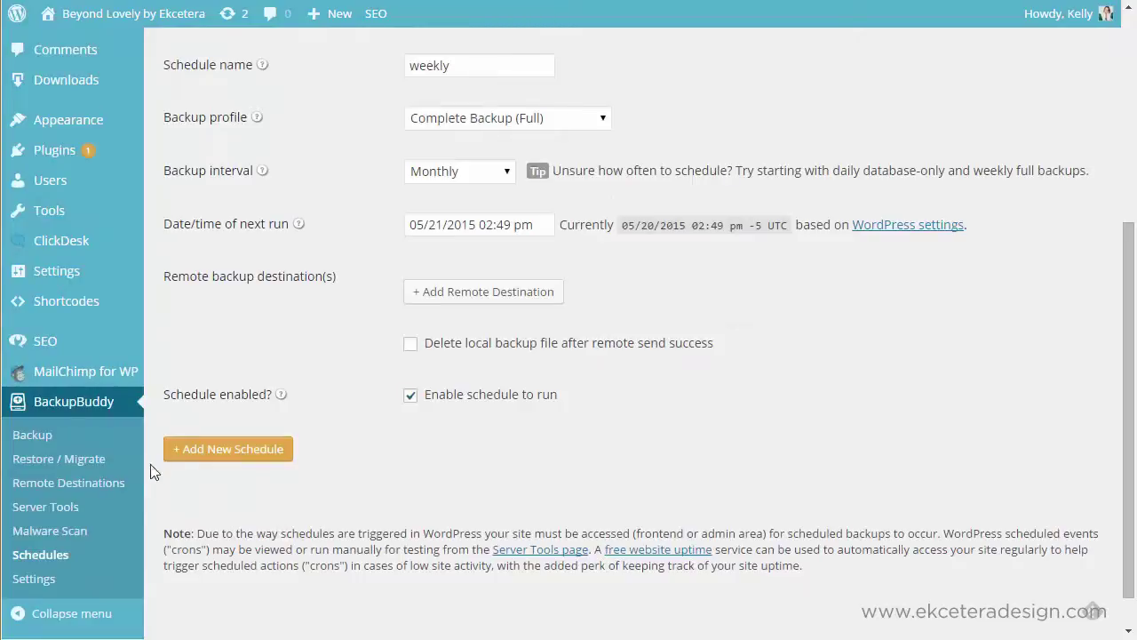
Go to the BackupBuddy Settings page and review the general options, email notifications and local archive storage limits
{"action": "left_click", "coordinate": [32, 591]}
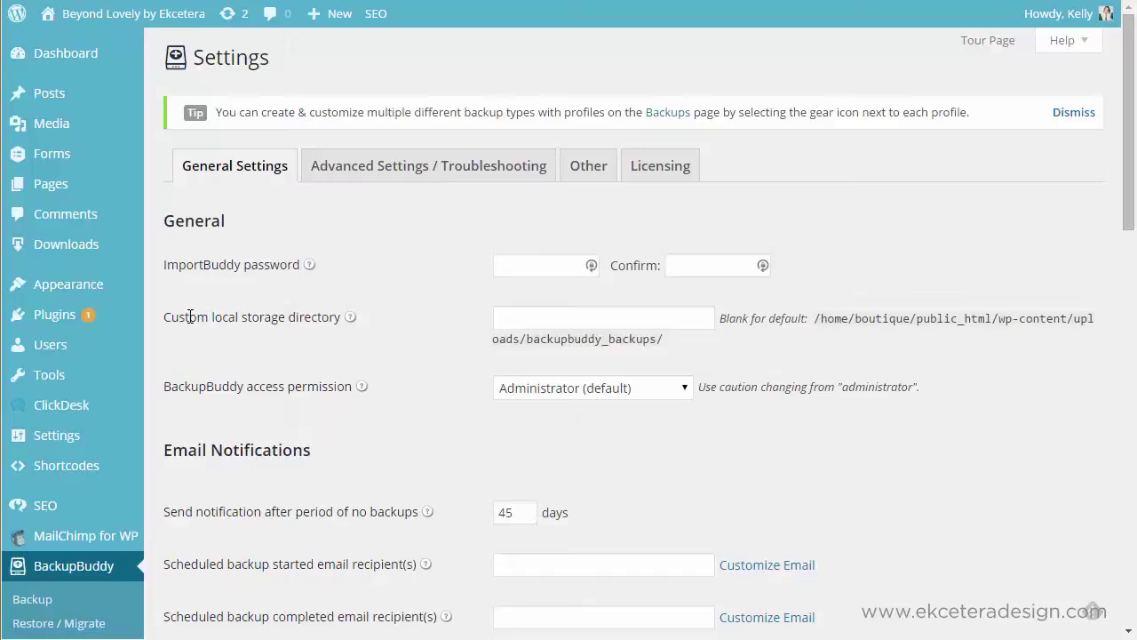
{"action": "scroll", "coordinate": [82, 606], "scroll_direction": "down", "scroll_amount": 1}
{"action": "scroll", "coordinate": [83, 606], "scroll_direction": "down", "scroll_amount": 1}
{"action": "left_click", "coordinate": [24, 583]}
{"action": "scroll", "coordinate": [152, 511], "scroll_direction": "down", "scroll_amount": 3}
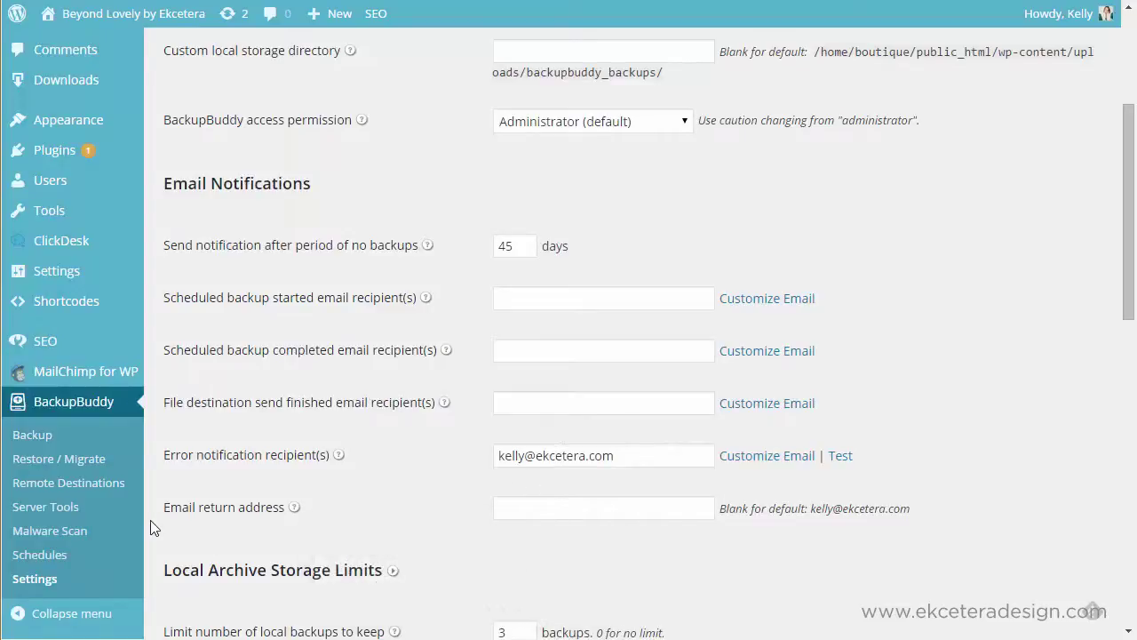
{"action": "scroll", "coordinate": [151, 529], "scroll_direction": "down", "scroll_amount": 2}
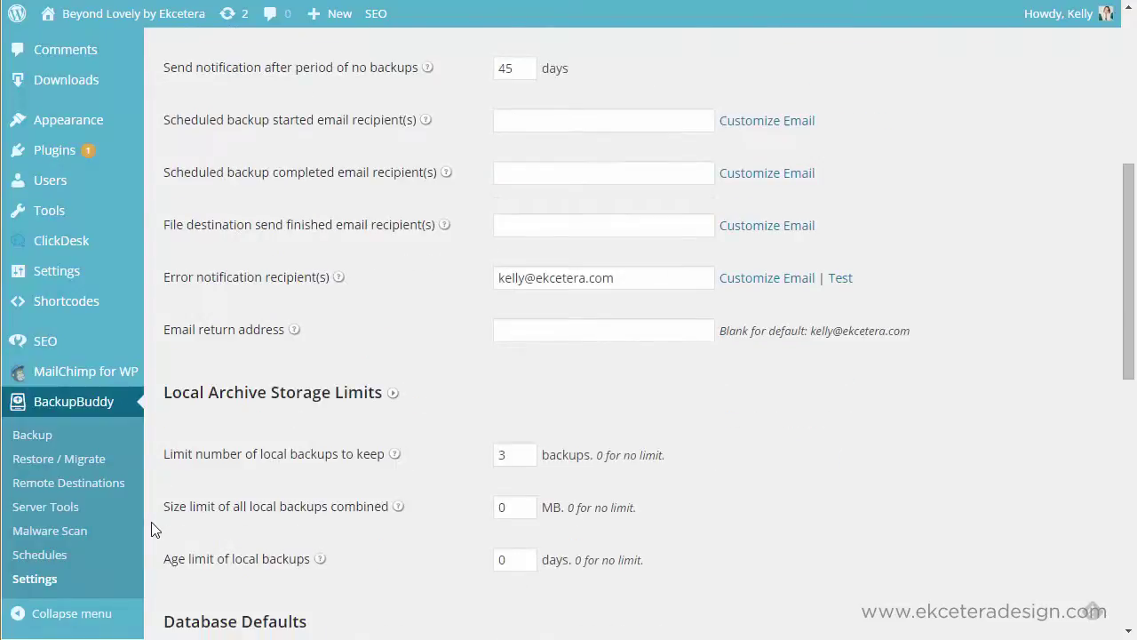
{"action": "scroll", "coordinate": [151, 530], "scroll_direction": "down", "scroll_amount": 1}
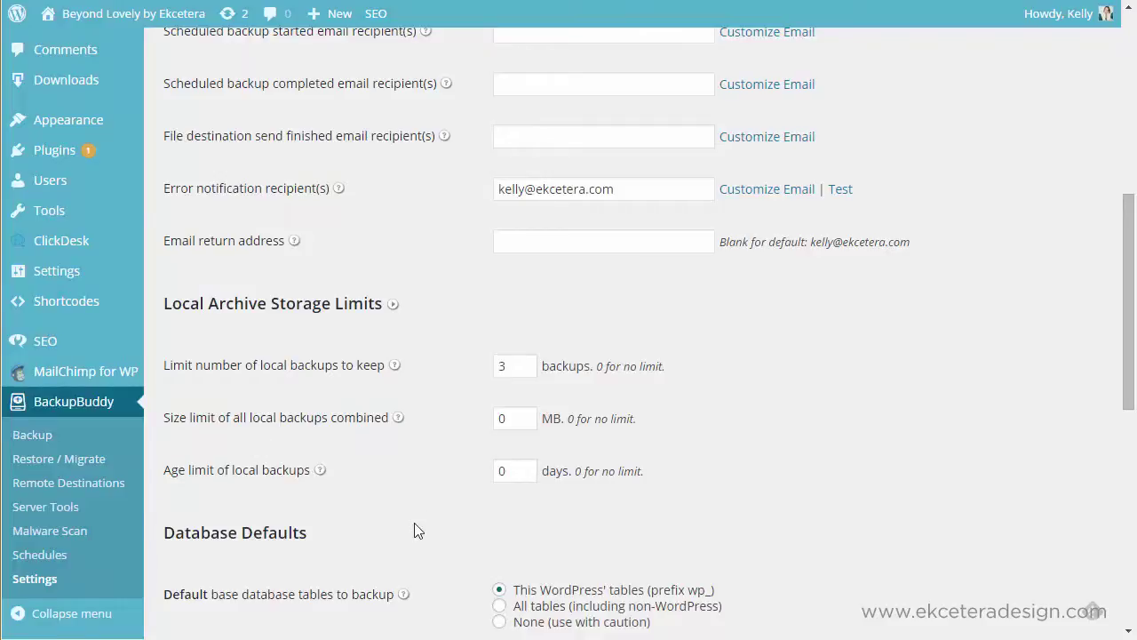
Examine the database table defaults and the file and directory exclusion defaults, and expand the wp-includes folder
{"action": "scroll", "coordinate": [419, 538], "scroll_direction": "down", "scroll_amount": 1}
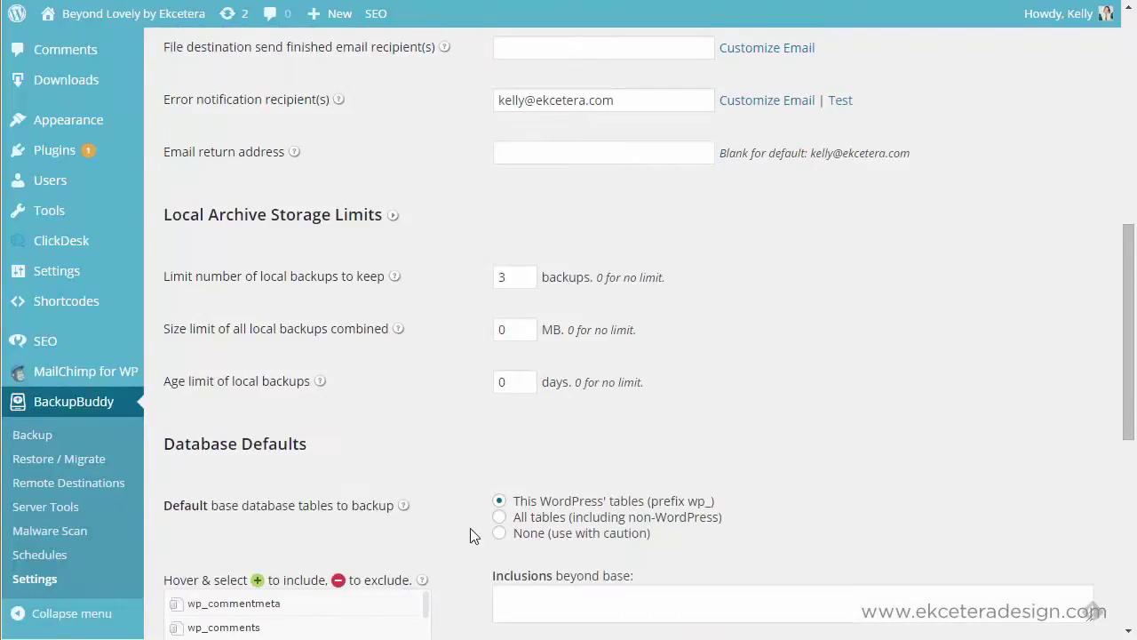
{"action": "scroll", "coordinate": [445, 527], "scroll_direction": "down", "scroll_amount": 1}
{"action": "scroll", "coordinate": [430, 528], "scroll_direction": "down", "scroll_amount": 3}
{"action": "scroll", "coordinate": [430, 529], "scroll_direction": "down", "scroll_amount": 2}
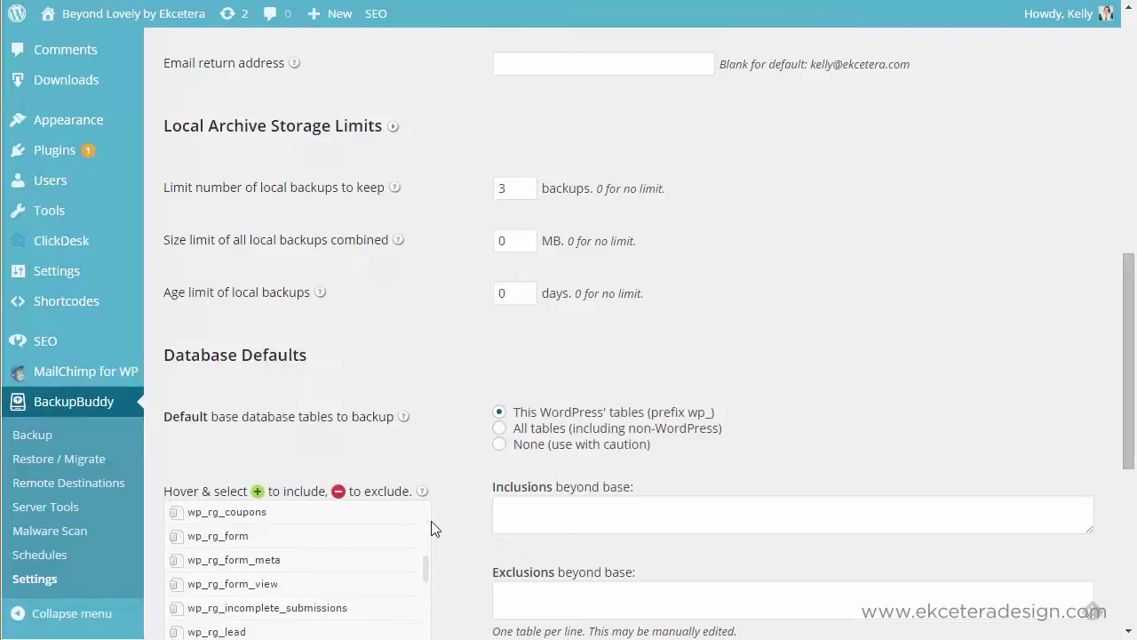
{"action": "scroll", "coordinate": [462, 540], "scroll_direction": "down", "scroll_amount": 3}
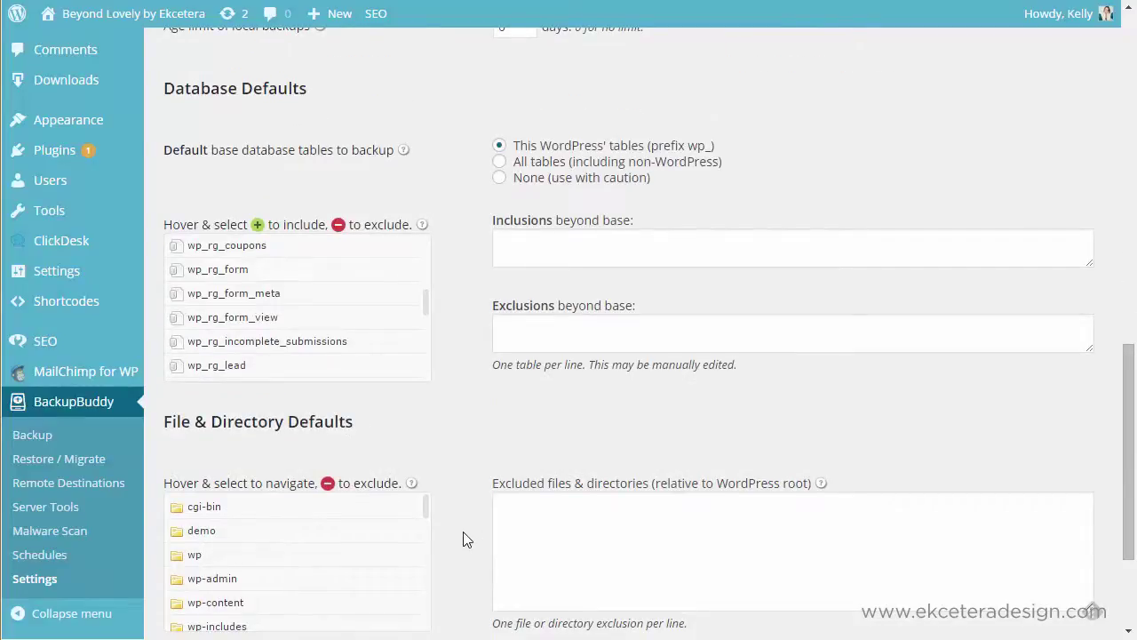
{"action": "scroll", "coordinate": [463, 539], "scroll_direction": "down", "scroll_amount": 1}
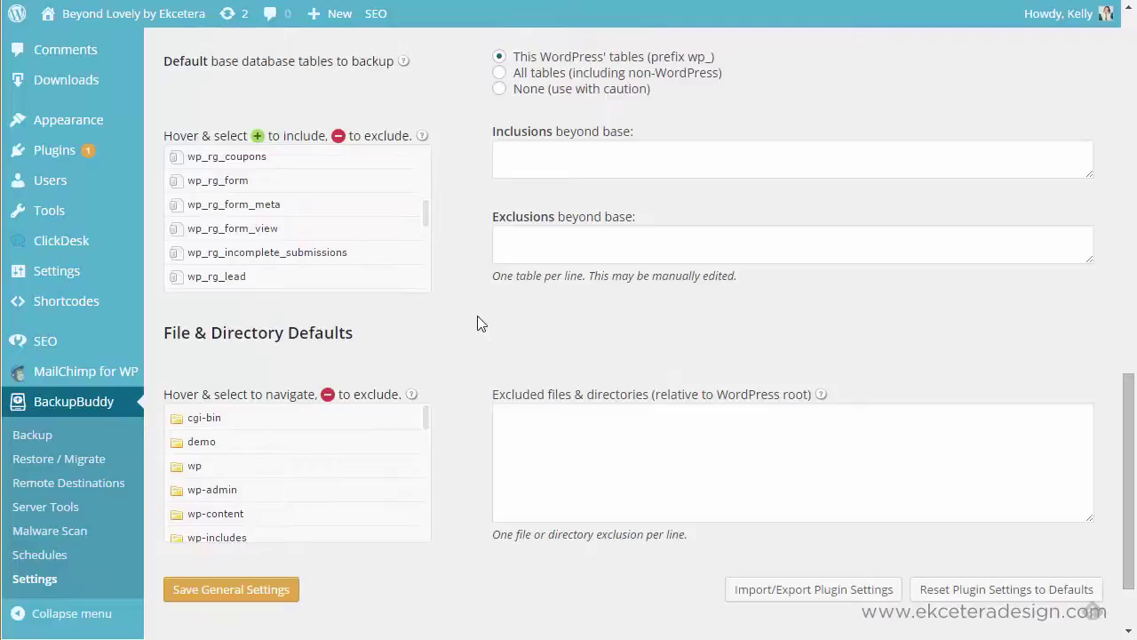
{"action": "scroll", "coordinate": [465, 277], "scroll_direction": "up", "scroll_amount": 1}
{"action": "scroll", "coordinate": [459, 271], "scroll_direction": "down", "scroll_amount": 1}
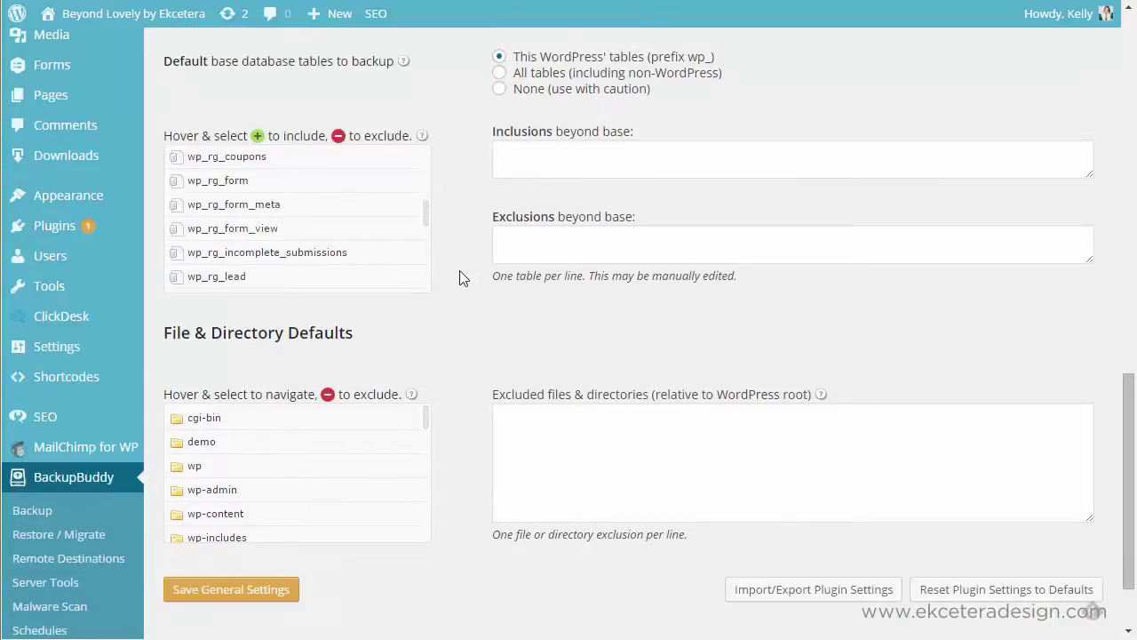
{"action": "left_click_drag", "start_coordinate": [426, 223], "coordinate": [426, 173]}
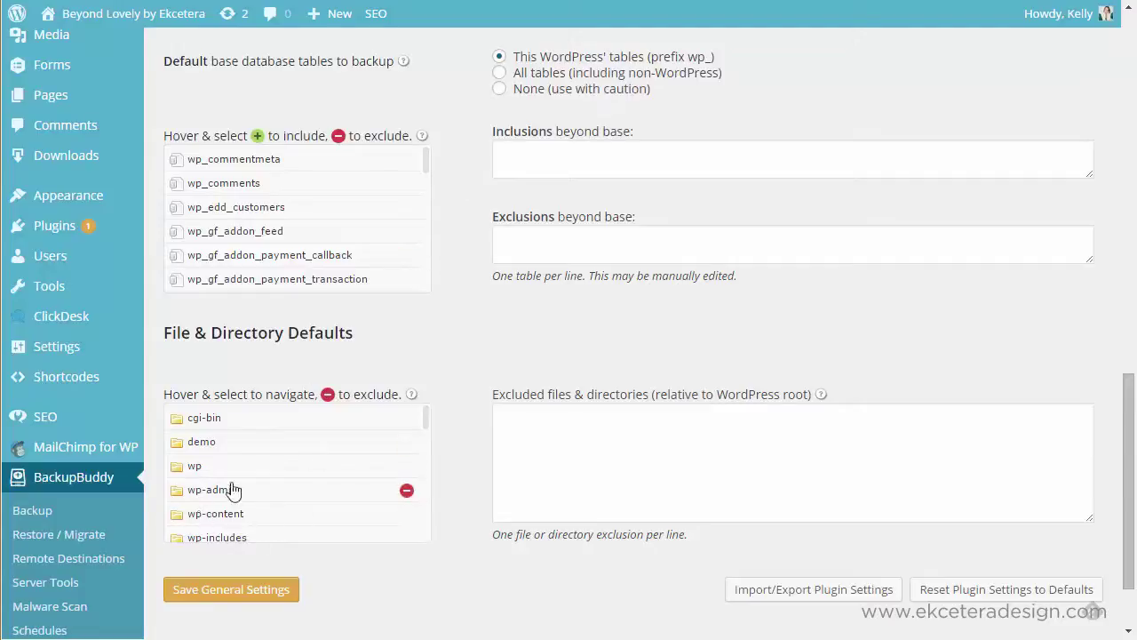
{"action": "left_click", "coordinate": [188, 541]}
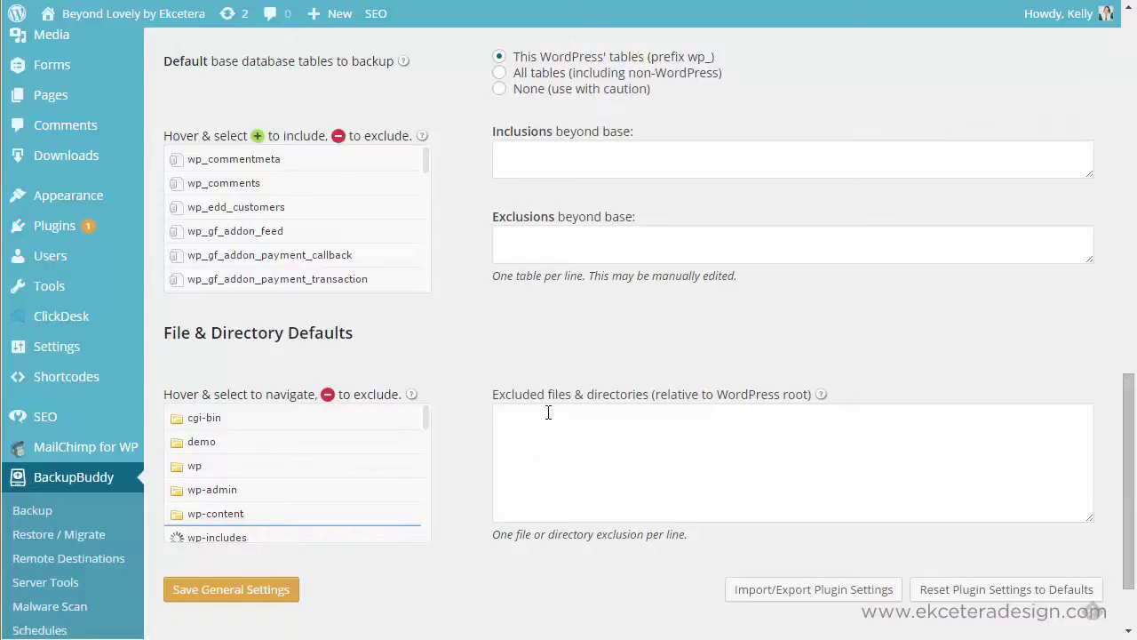